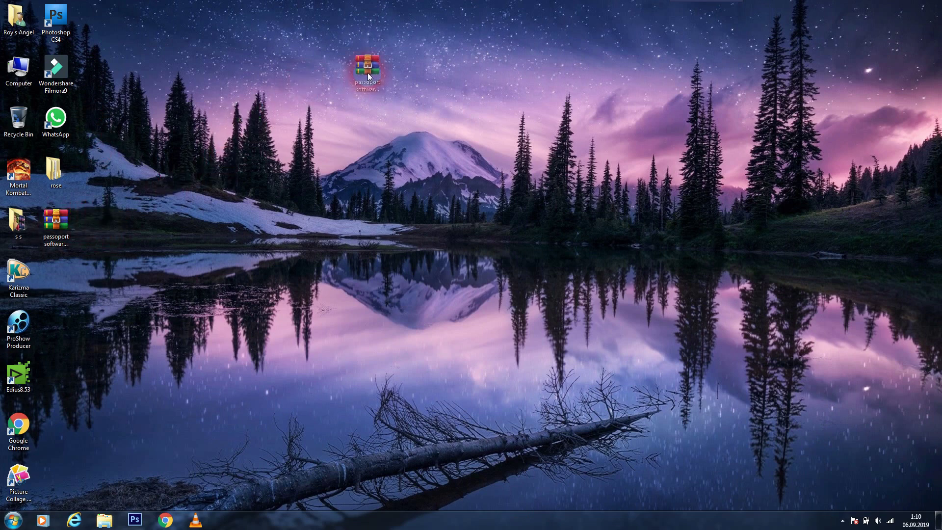
Move the passport software Setup archive icon to the top centre of the desktop.
left_click_drag(364, 72, 354, 71)
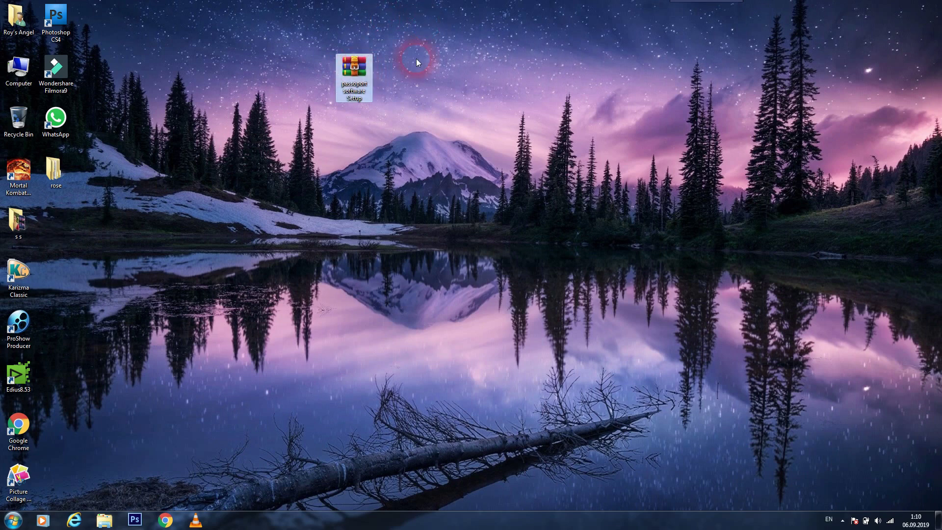
left_click(375, 16)
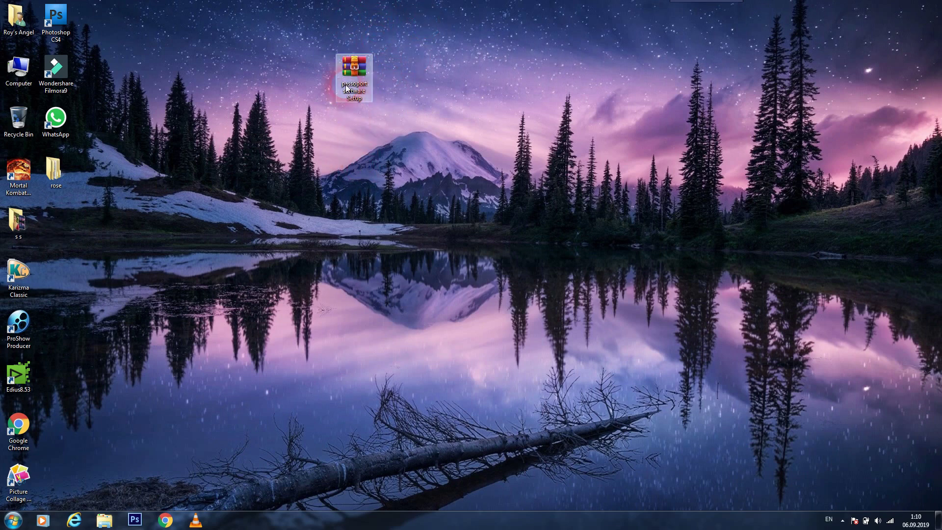
left_click(359, 71)
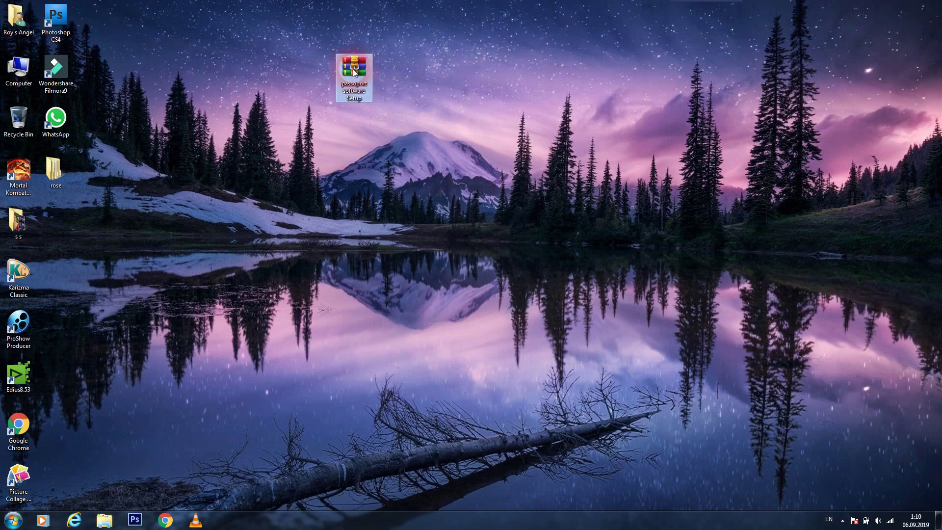
left_click_drag(352, 69, 372, 69)
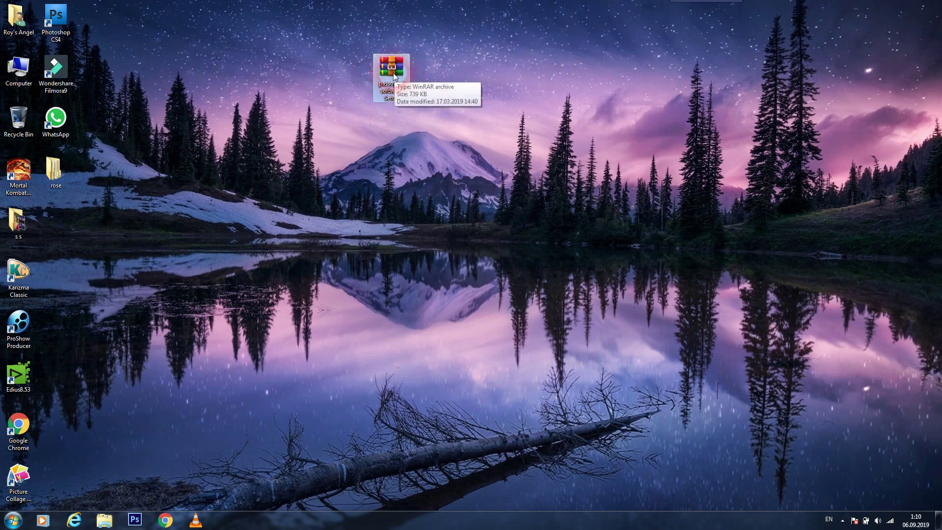
Extract the archive's Setup.exe into a new desktop folder, passoport software Setup, then close WinRAR.
double_click(393, 73)
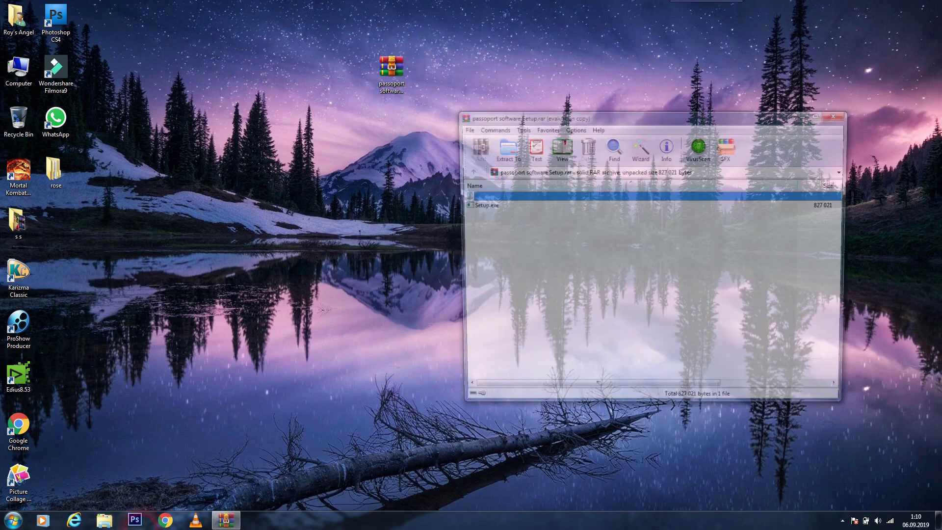
left_click(551, 346)
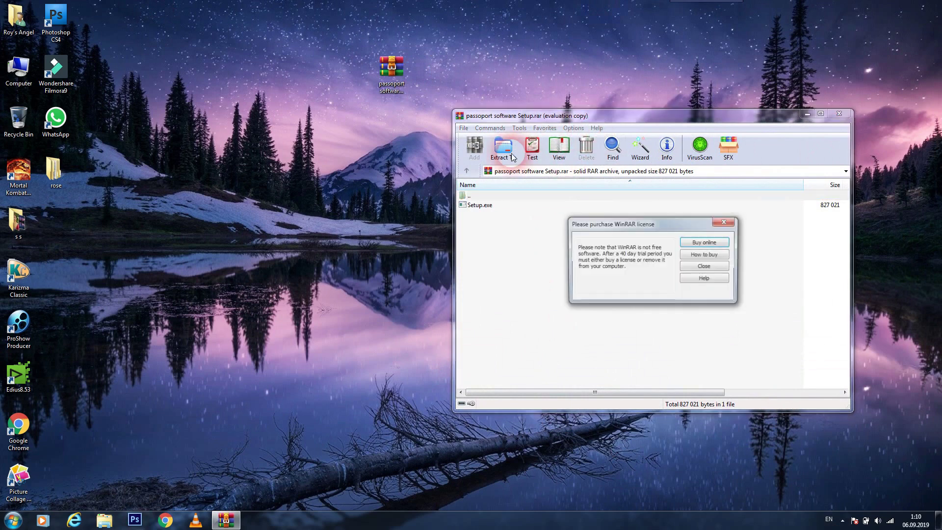
left_click(724, 223)
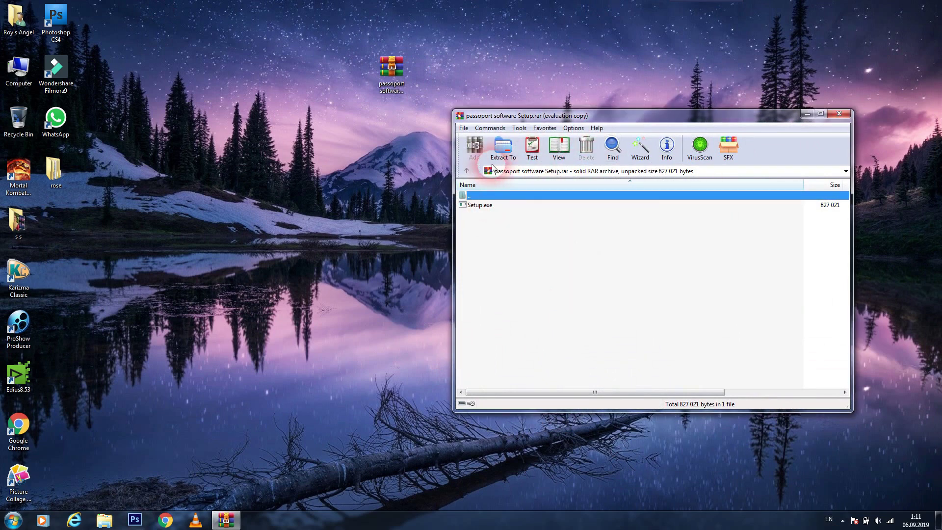
left_click(505, 146)
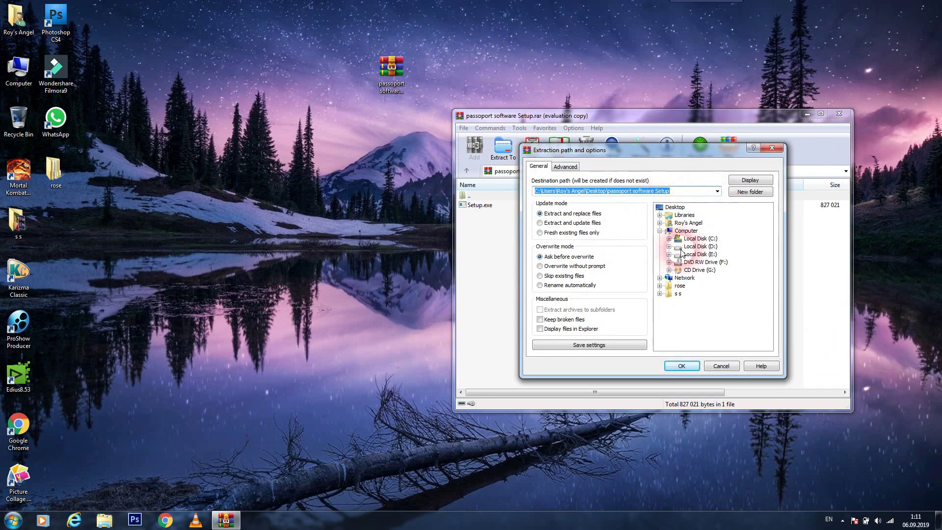
left_click(681, 366)
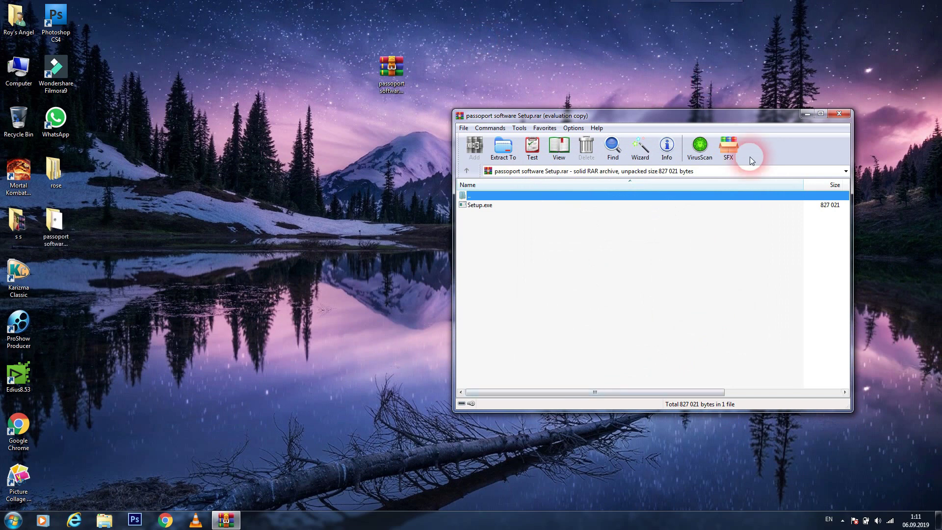
left_click(839, 115)
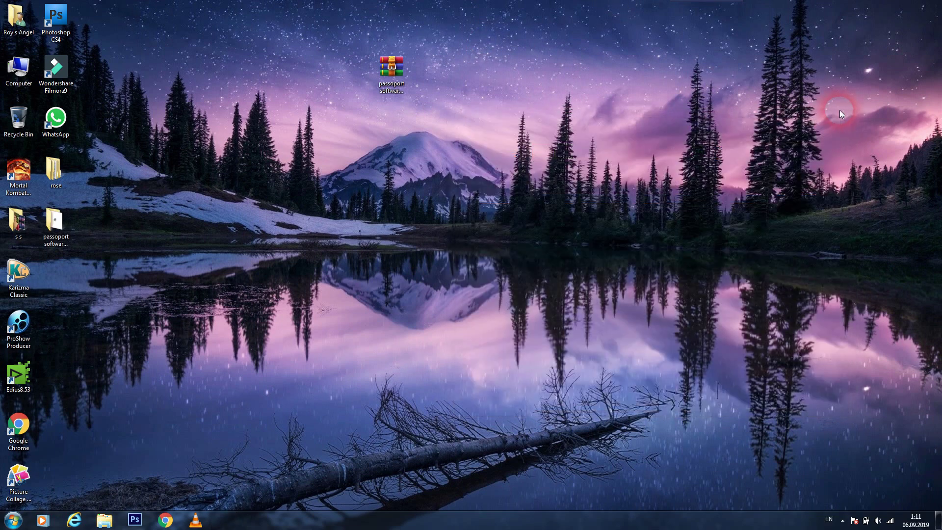
Move the extracted Setup folder beside the archive and launch the Allin1pass setup program.
left_click(54, 241)
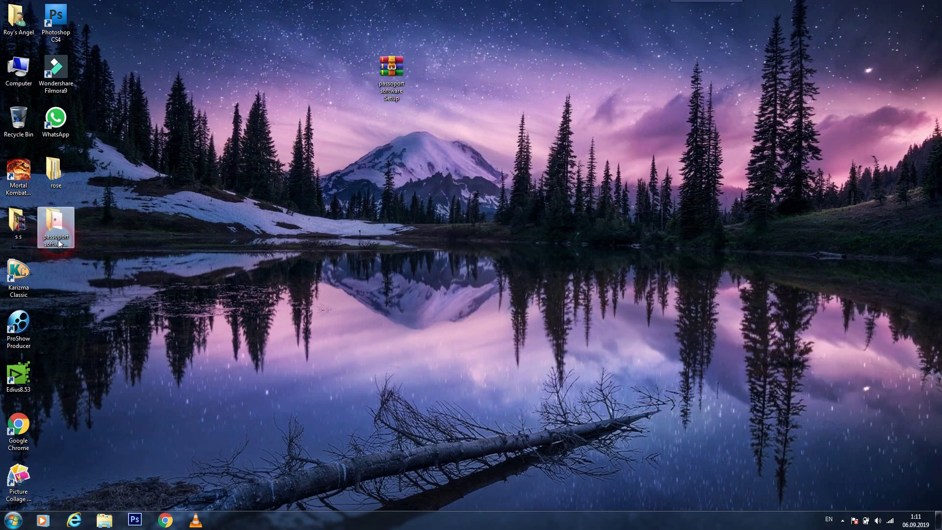
left_click_drag(63, 225, 455, 84)
double_click(456, 85)
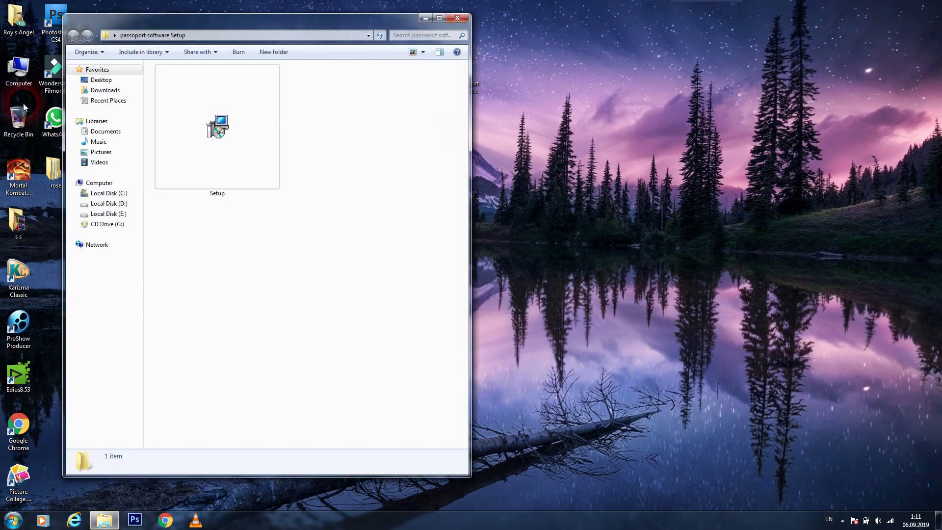
double_click(231, 154)
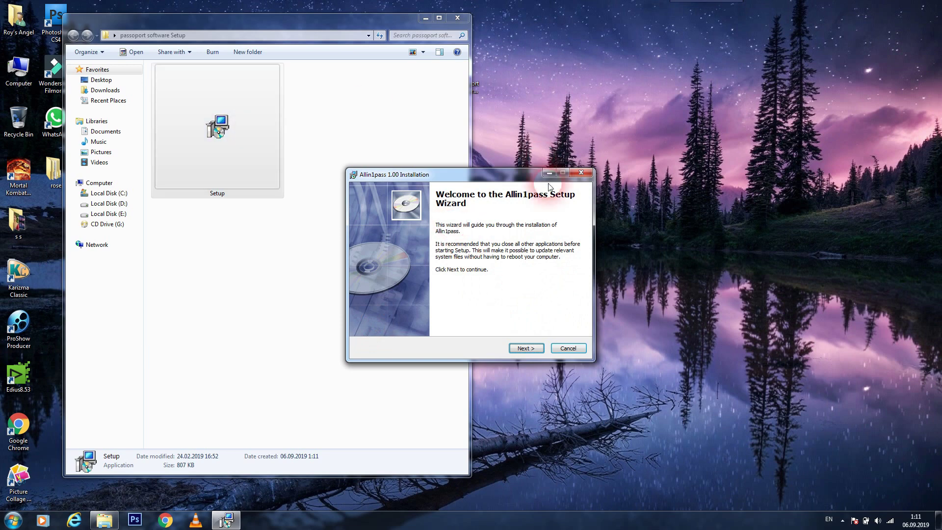
Install Allin1pass with the default location and shortcut options.
left_click(525, 348)
left_click(528, 349)
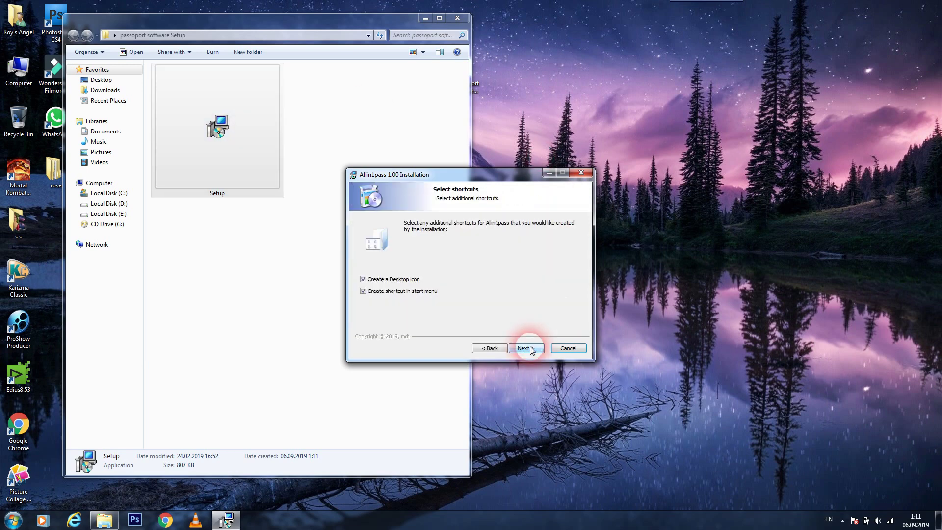
left_click(529, 349)
left_click(527, 348)
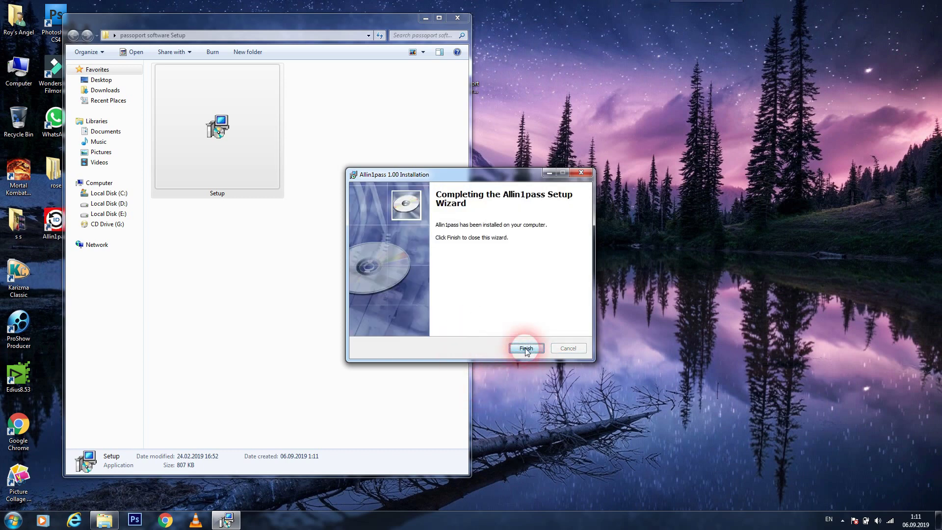
left_click(525, 347)
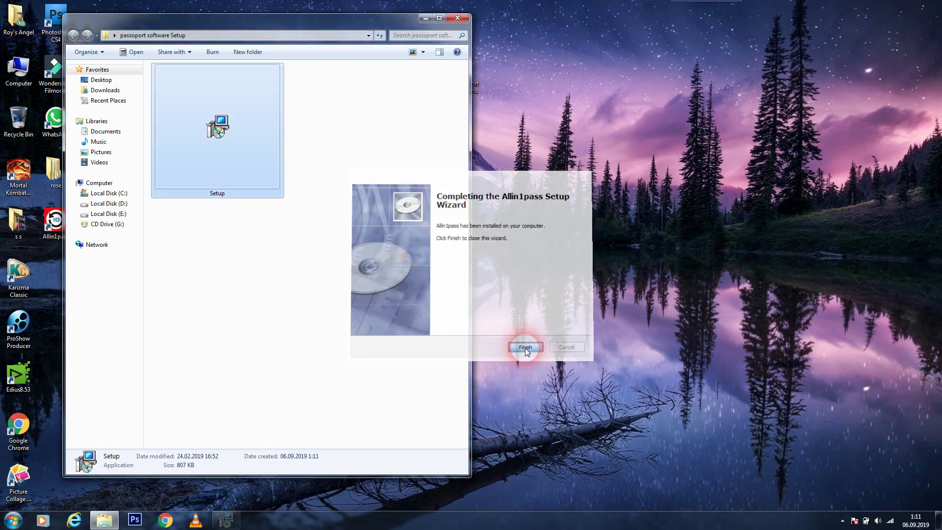
Close the setup folder, start Photoshop CS4 declining the graphics-driver notice, and minimise it.
left_click(449, 23)
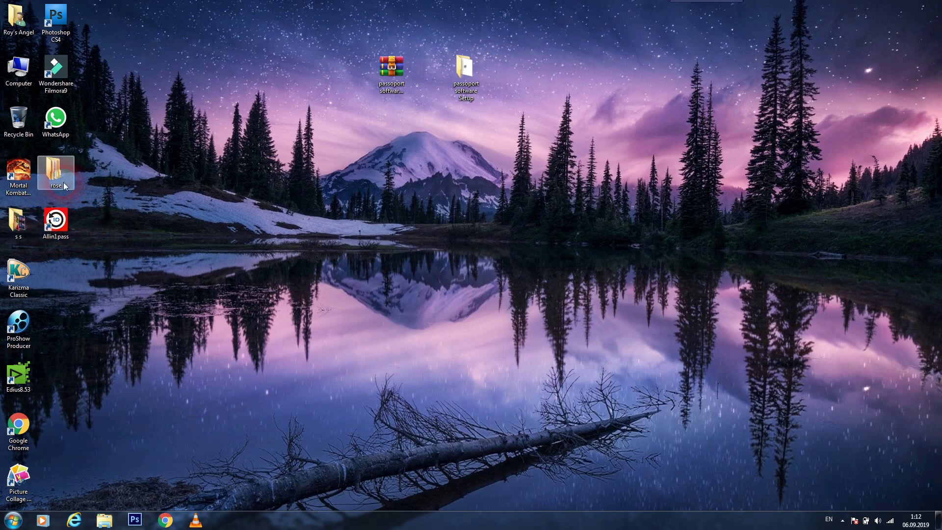
left_click(55, 28)
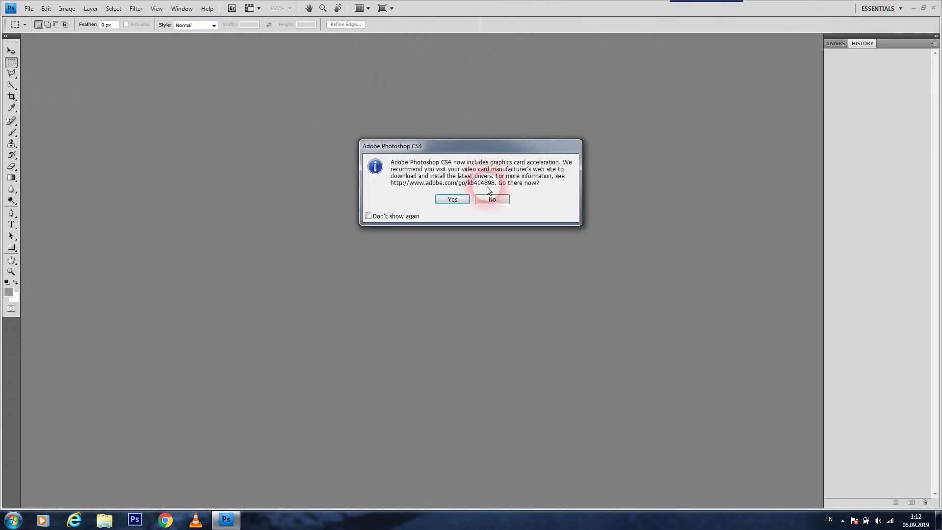
left_click(500, 191)
left_click(913, 8)
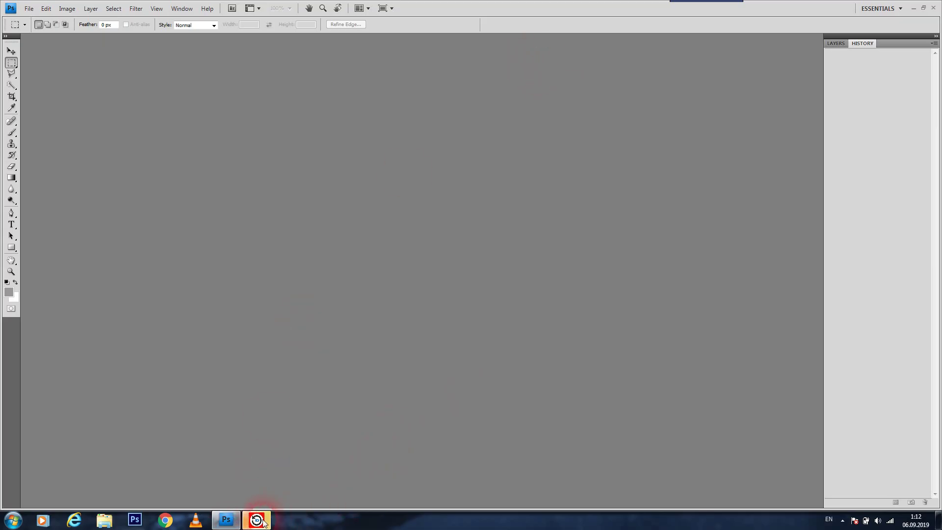
Move the Allin1 Passport window to the right side of the screen.
left_click(263, 521)
left_click_drag(181, 120, 819, 219)
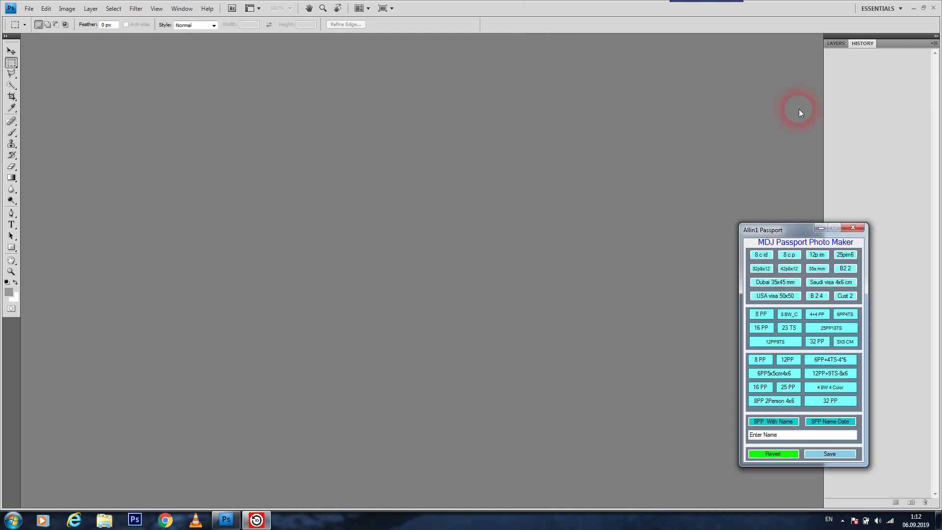
left_click(29, 10)
Open the portrait sdf (5).jpg from the demo photos folder in Photoshop.
left_click(29, 10)
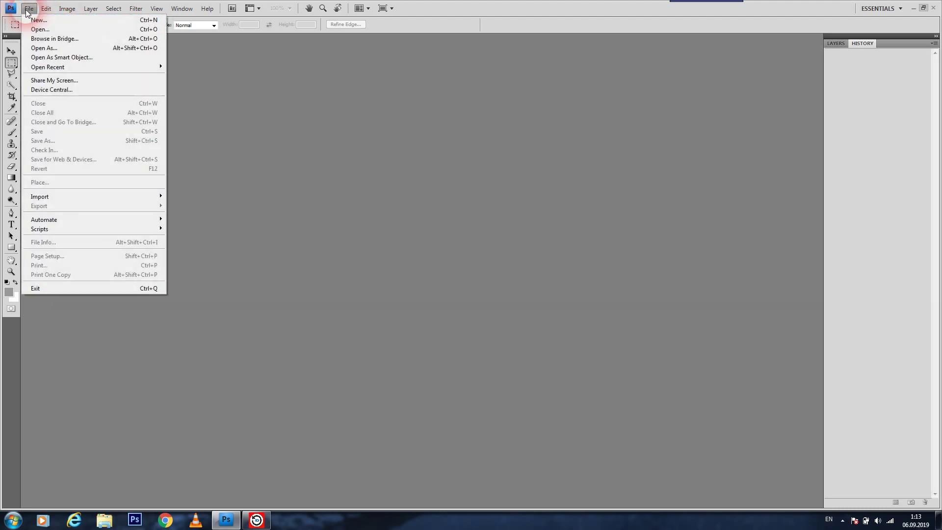
left_click(36, 30)
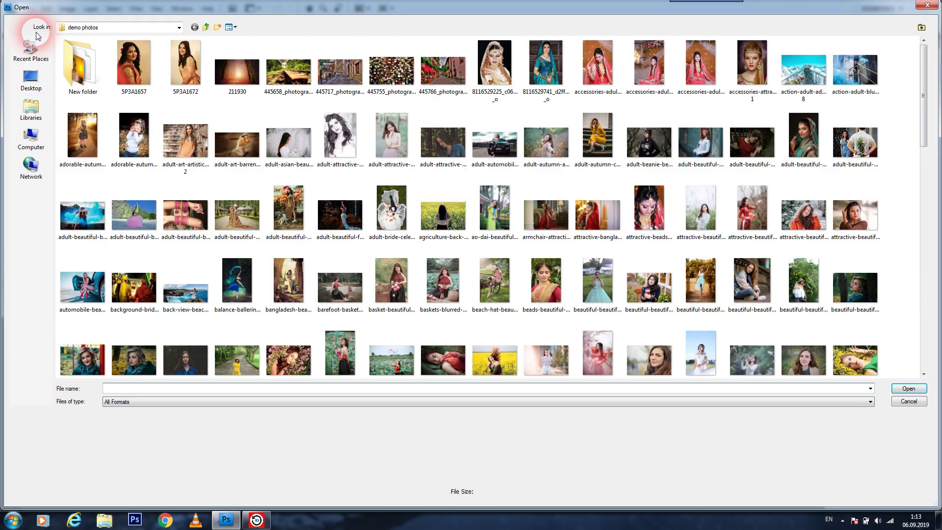
scroll(199, 168, "down", 5)
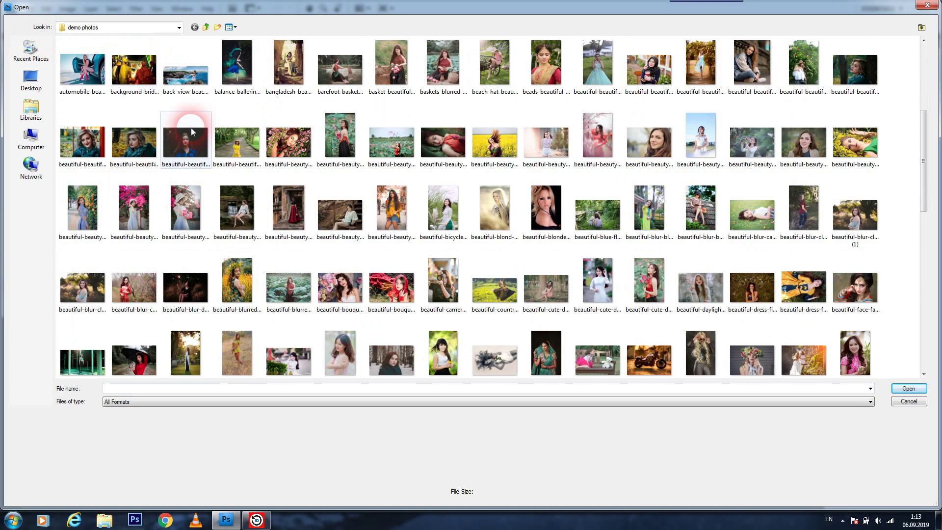
scroll(228, 301, "down", 3)
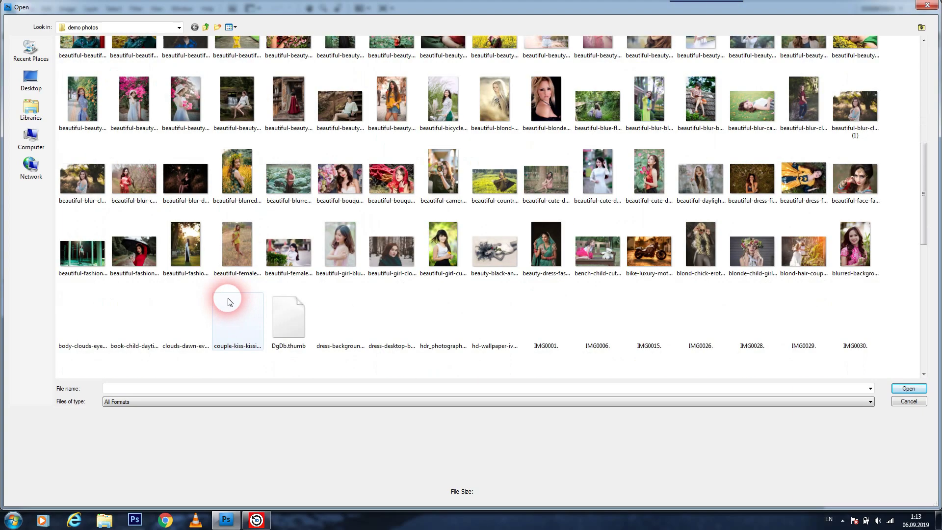
scroll(252, 236, "down", 15)
double_click(130, 336)
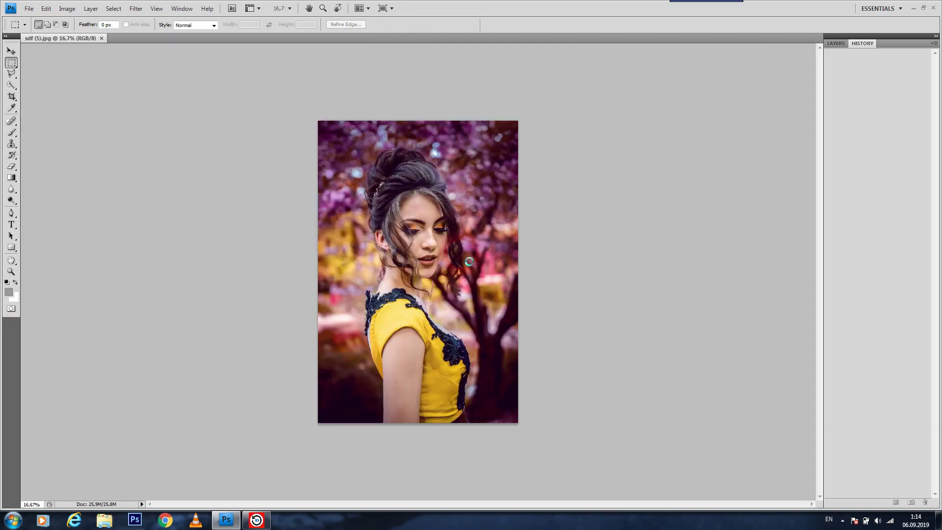
Bring up Allin1 Passport and place its window beside the photo.
left_click(256, 520)
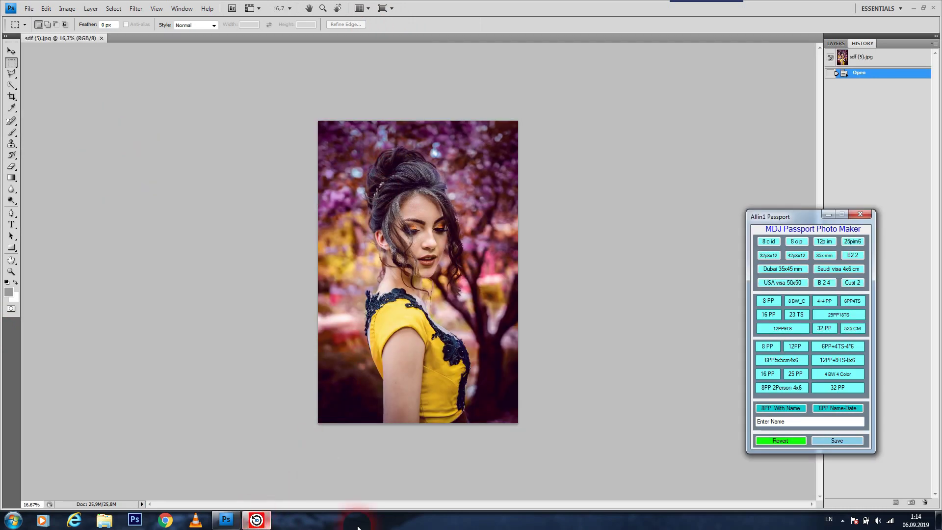
left_click_drag(800, 217, 640, 181)
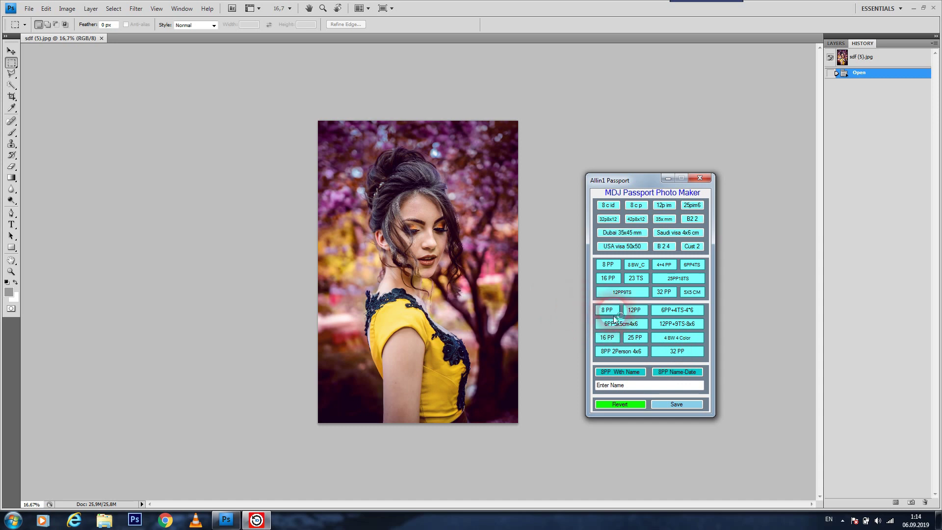
Fit the crop frame over the face and shoulders and commit it to build the 8 PP - 4x6 sheet.
left_click_drag(495, 260, 470, 243)
left_click(501, 368)
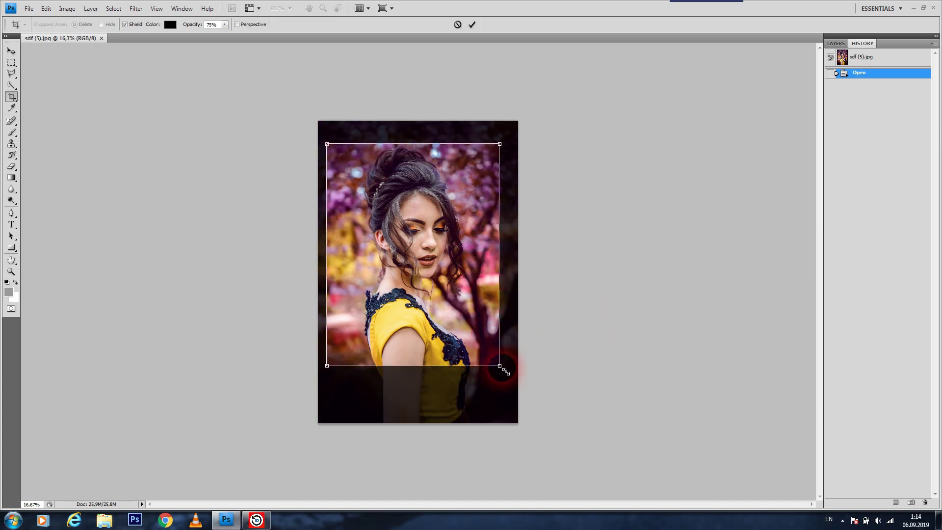
left_click_drag(506, 374, 513, 383)
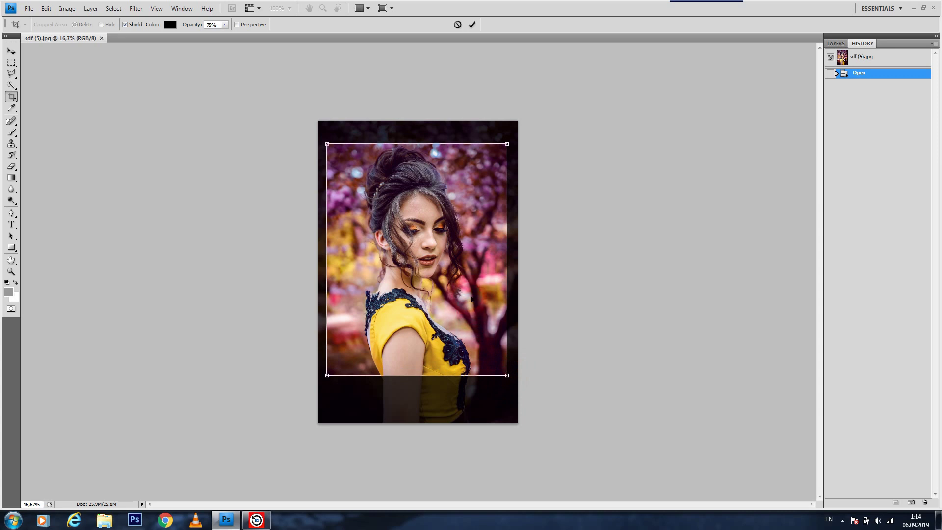
left_click_drag(471, 297, 473, 290)
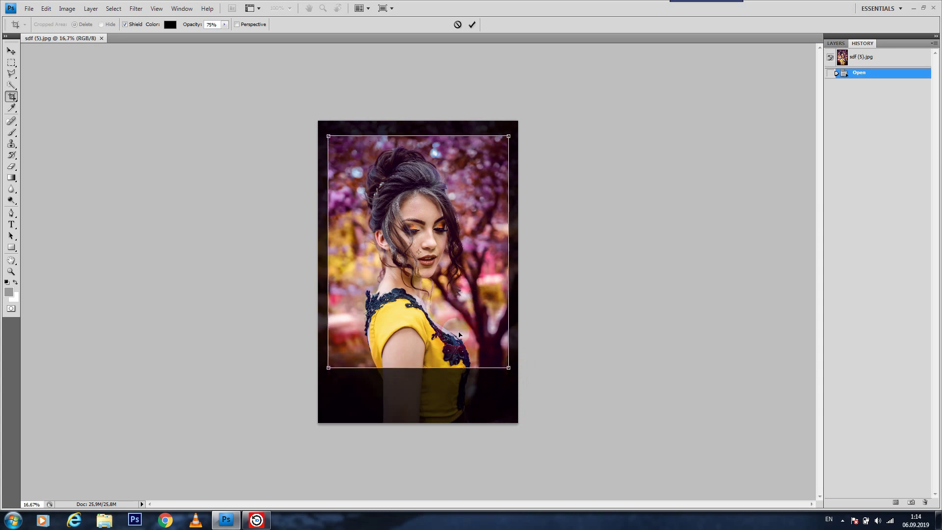
key("m")
left_click(624, 319)
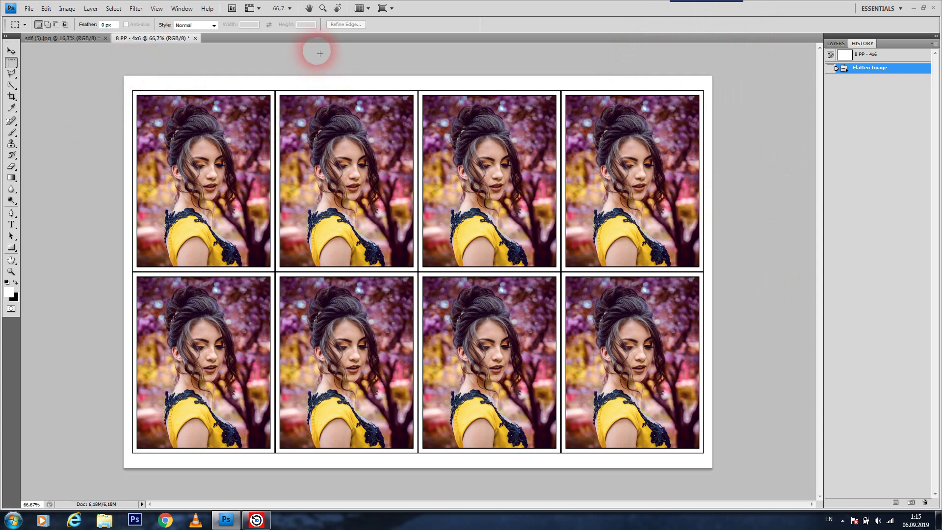
Close the 8 PP sheet without saving and revert the photo to its original state.
left_click(195, 38)
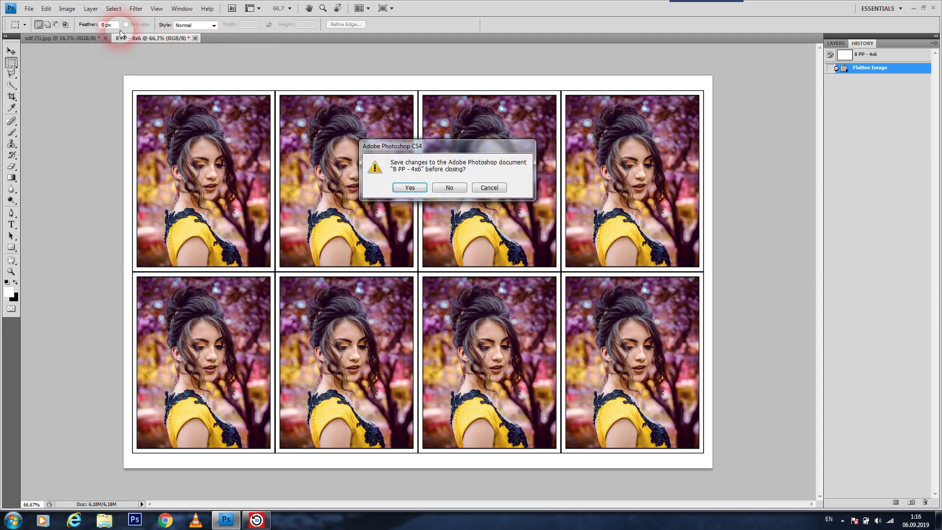
left_click(455, 187)
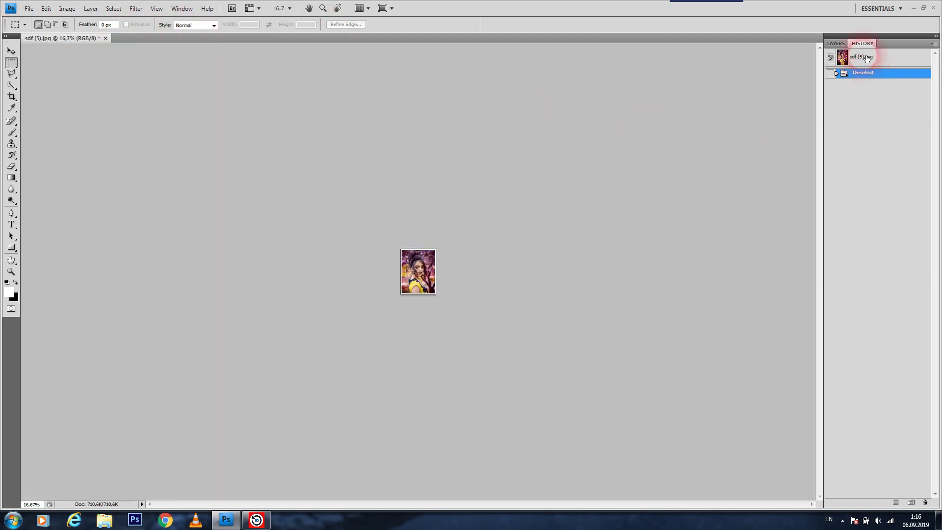
left_click(866, 58)
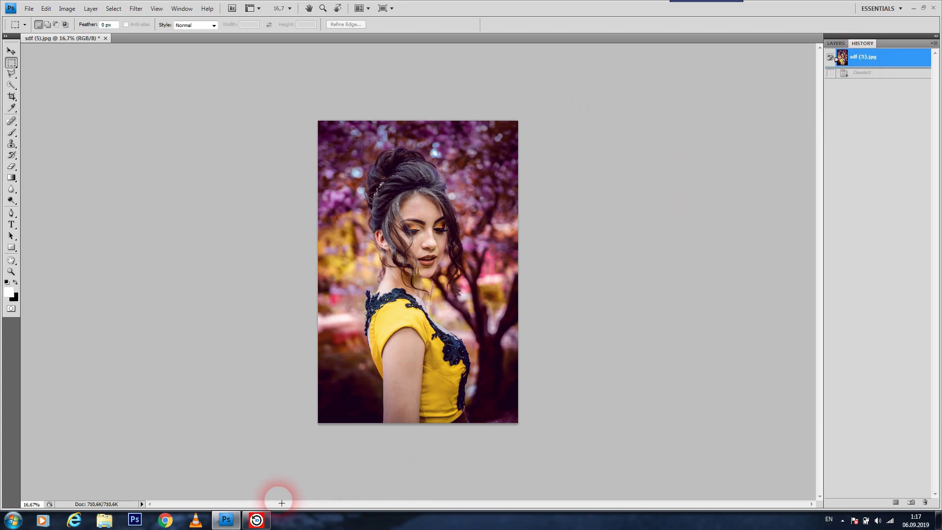
left_click(256, 519)
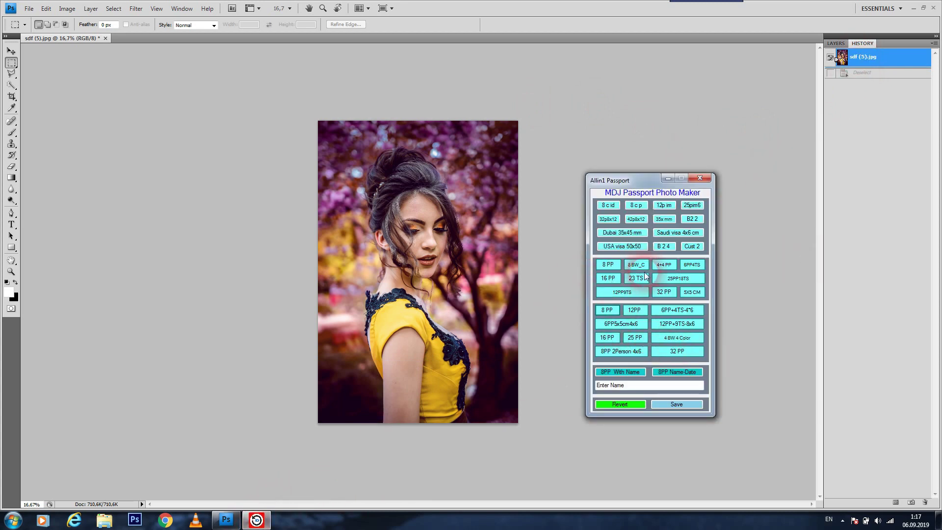
left_click(695, 352)
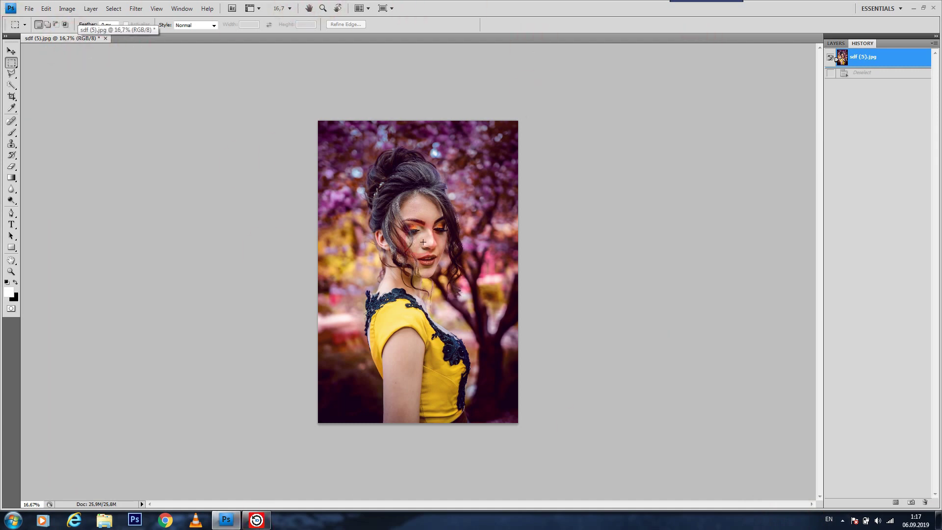
Start the 32 PP layout and fit the crop frame over the portrait.
left_click(256, 519)
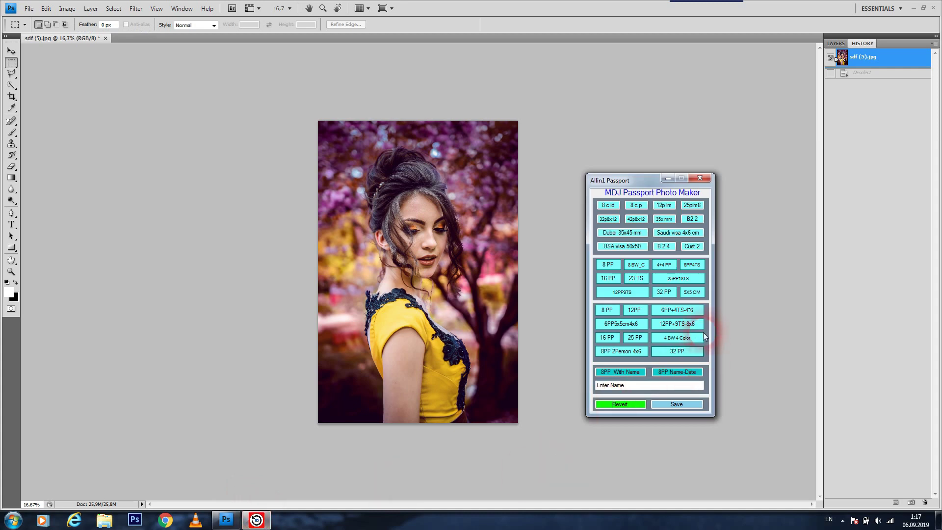
left_click(690, 354)
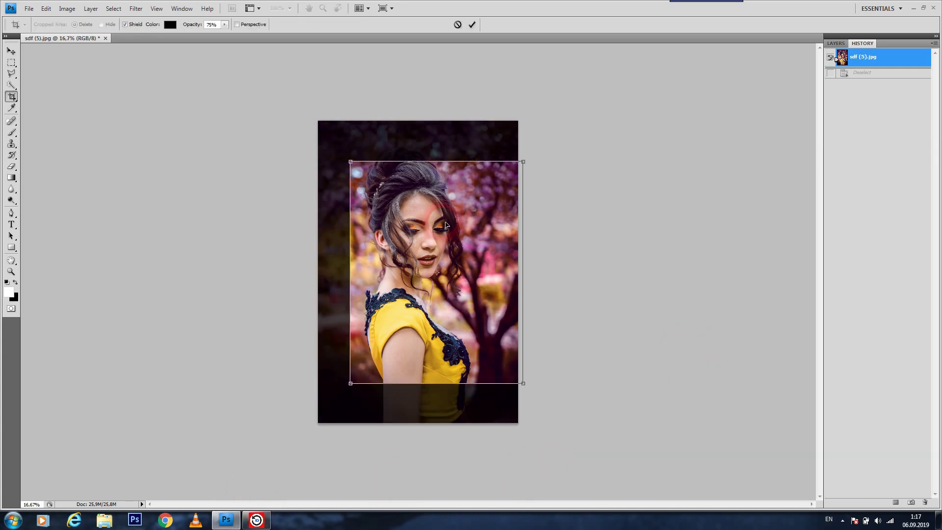
left_click_drag(423, 211, 402, 188)
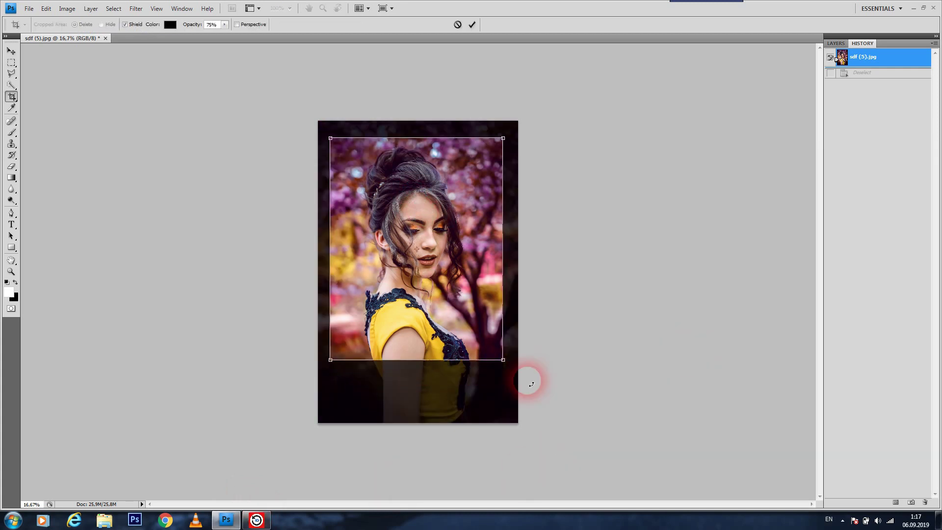
left_click_drag(506, 366, 511, 374)
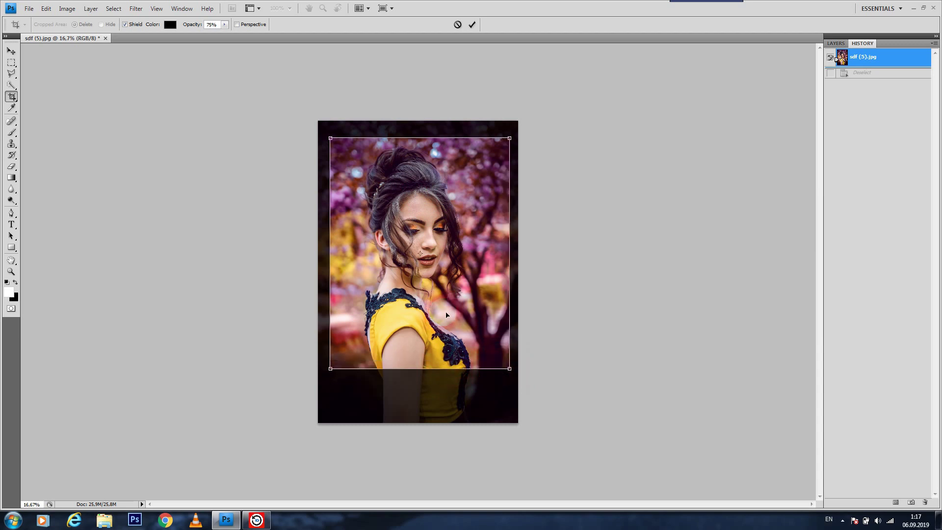
left_click_drag(446, 318, 442, 312)
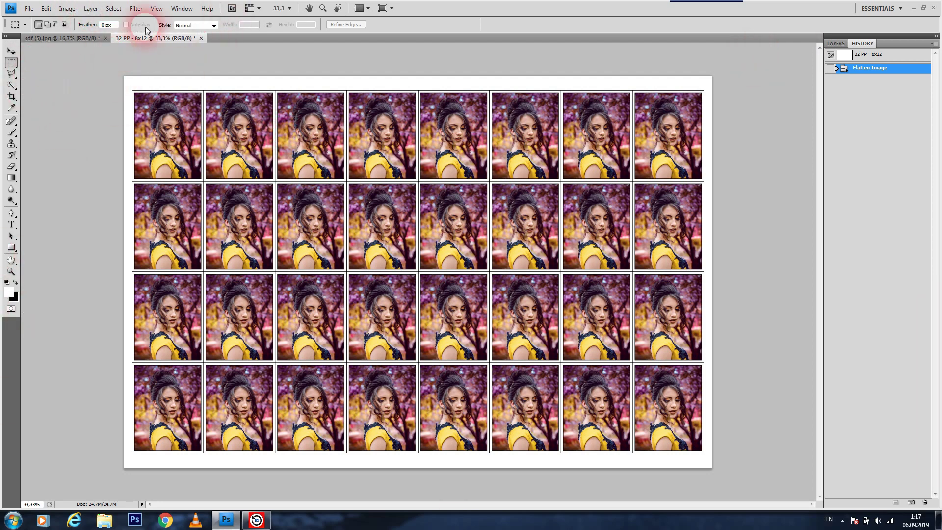
Check the 32 PP sheet's image size (12 × 8 in, 300 ppi), then close it without saving.
left_click(67, 9)
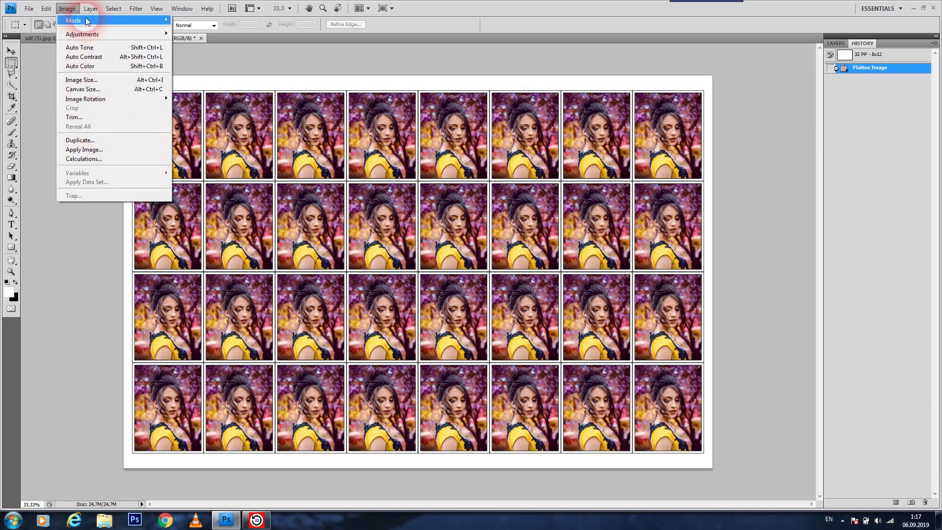
left_click(58, 317)
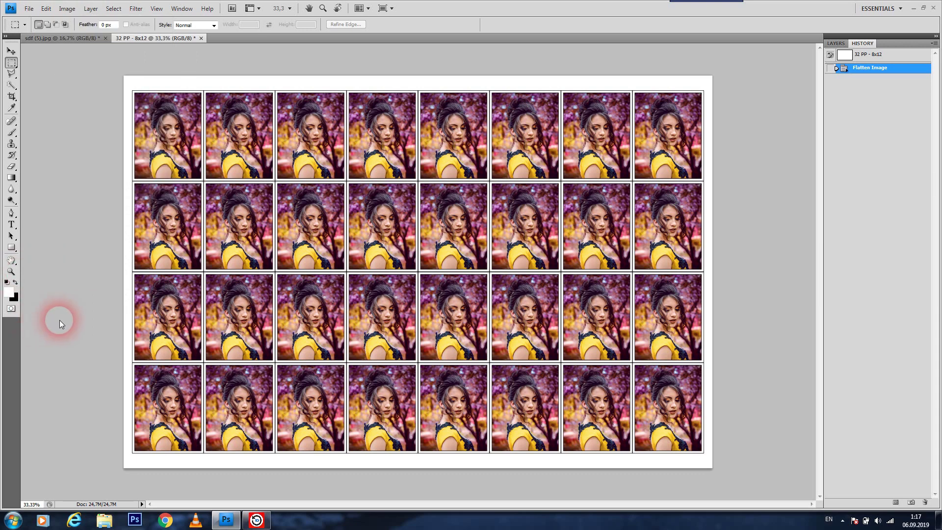
left_click(67, 9)
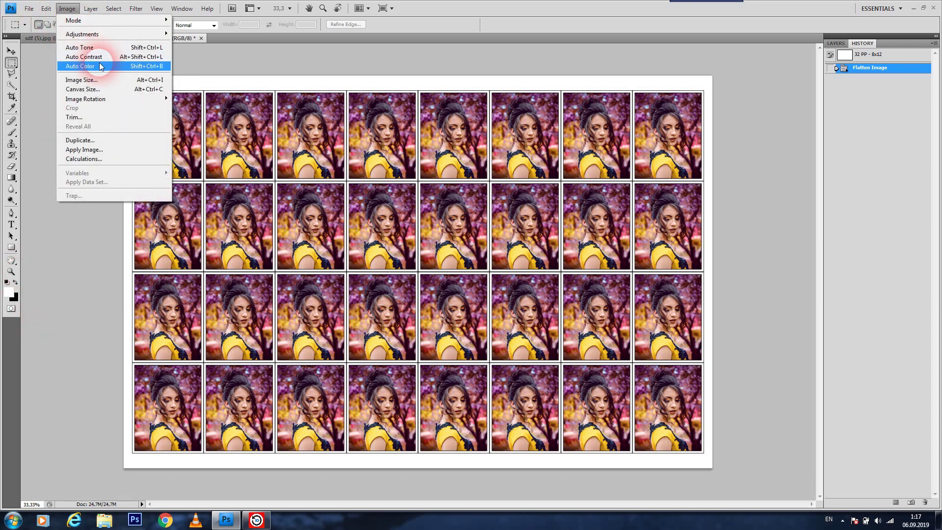
left_click(98, 82)
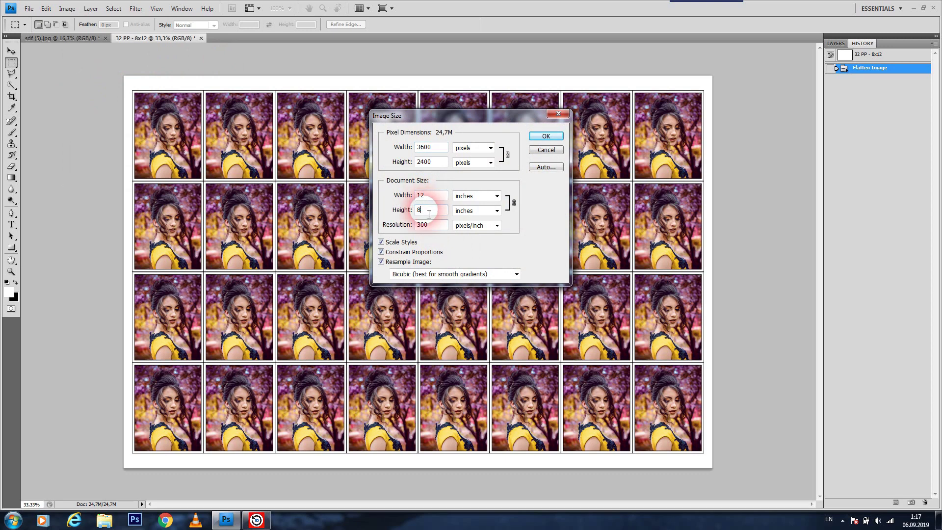
left_click(404, 196)
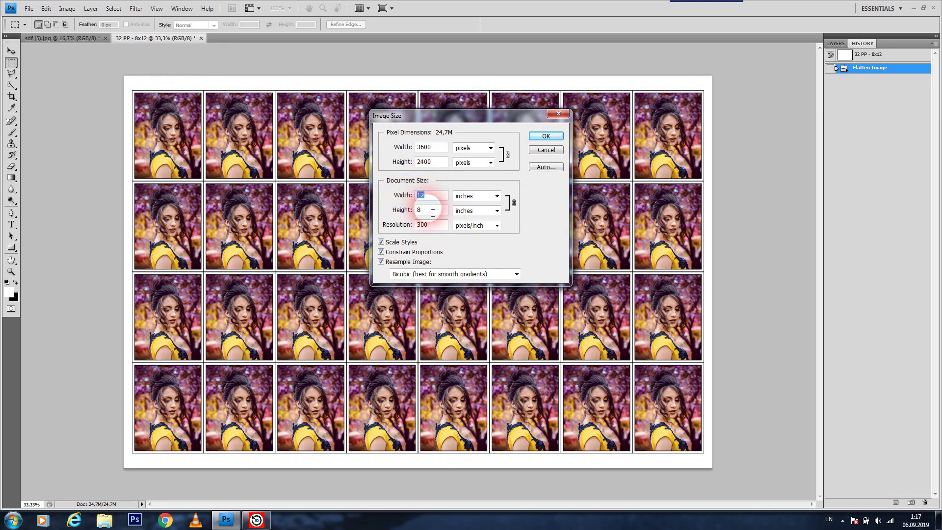
left_click(542, 136)
key("ctrl+w")
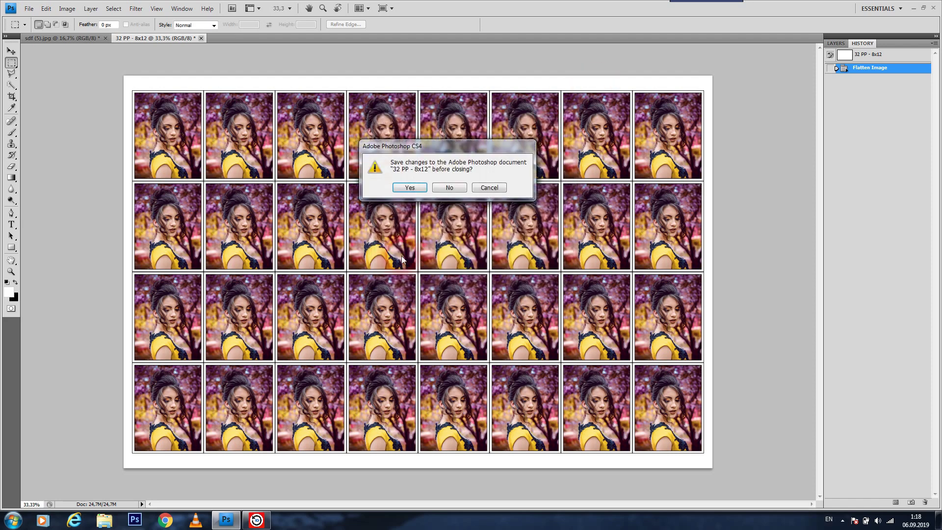
left_click(448, 187)
Restore the original photo, enter the name in Allin1 Passport, and start 8PP With Name.
double_click(862, 57)
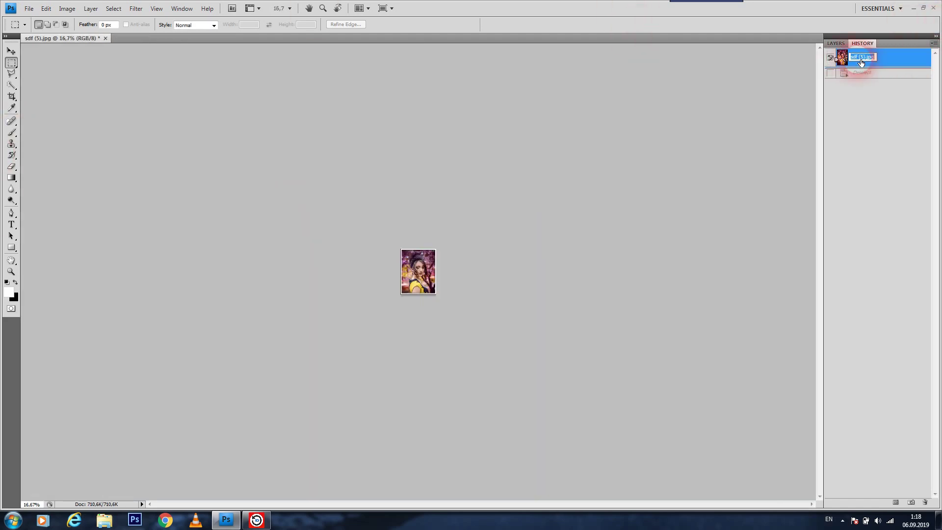
left_click(256, 519)
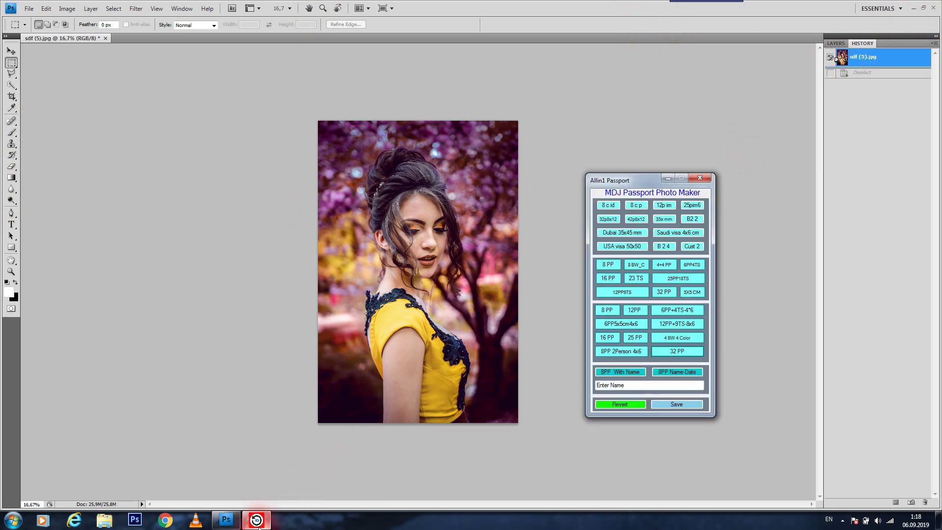
double_click(619, 385)
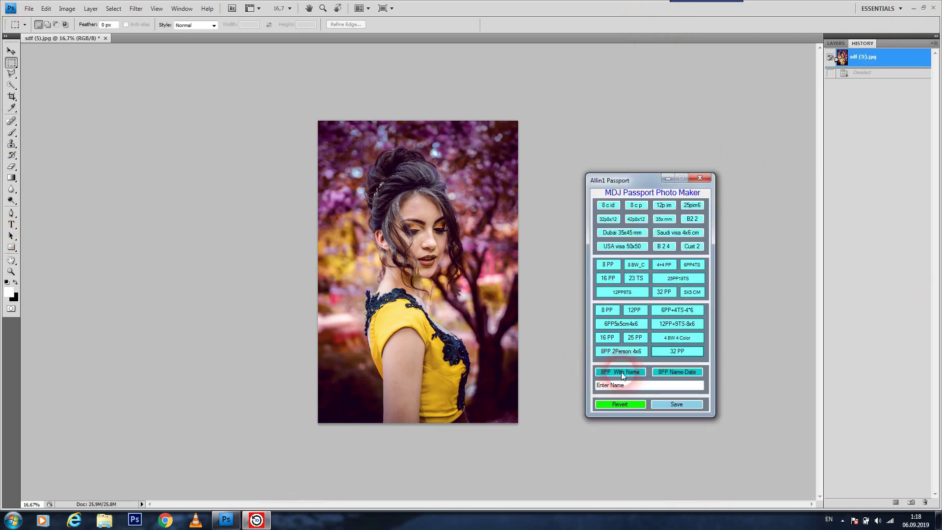
left_click(629, 387)
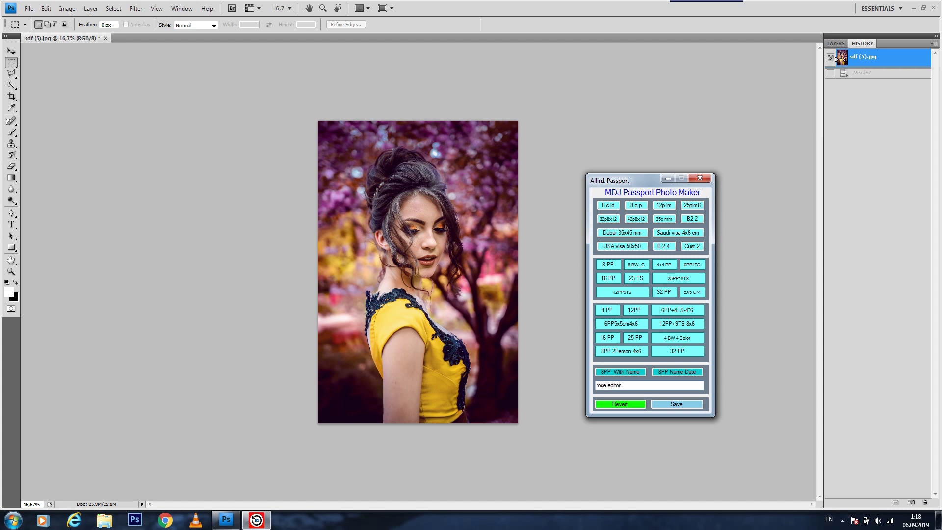
left_click(630, 392)
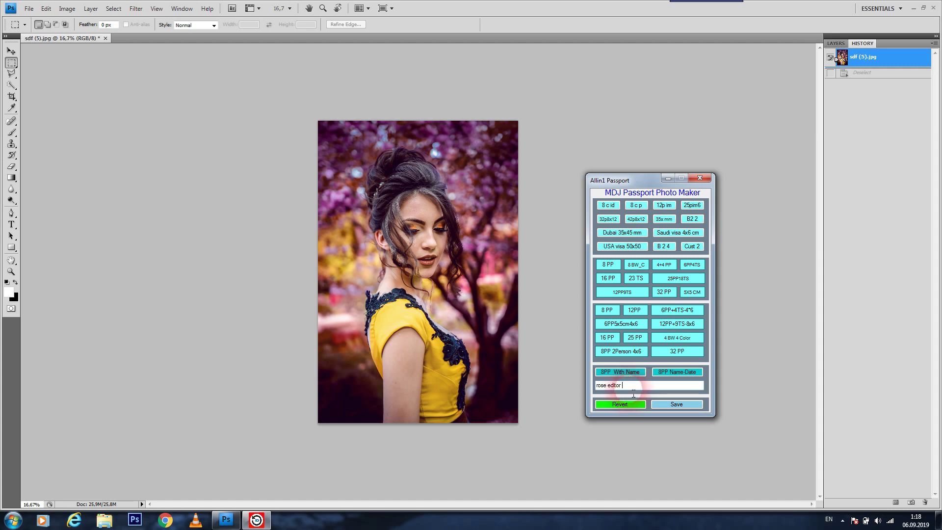
left_click(621, 373)
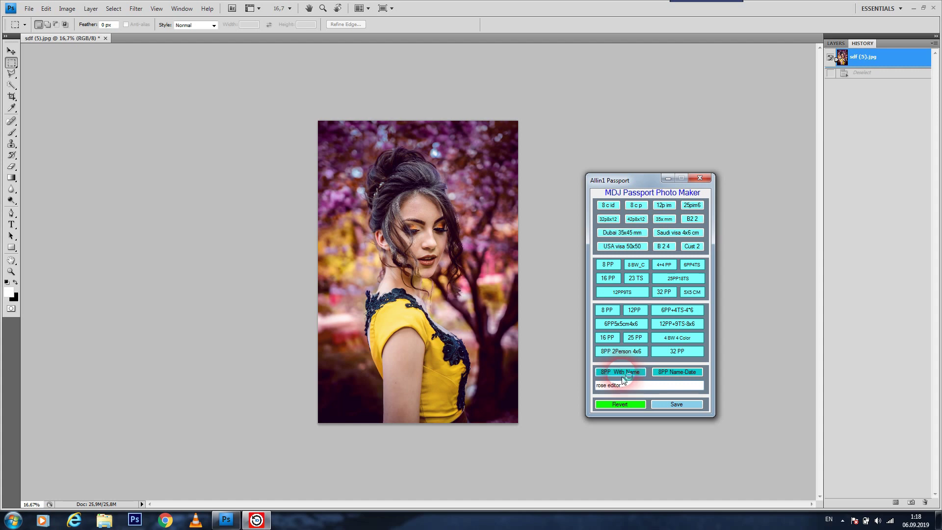
Position the crop area over the portrait including the hair and commit it to build the named sheet.
left_click_drag(464, 293, 443, 278)
left_click(598, 164)
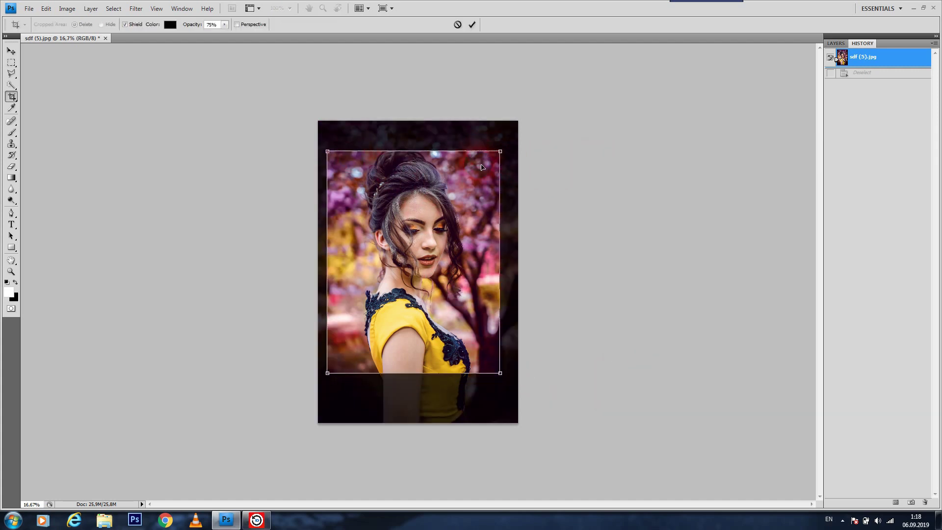
left_click_drag(481, 167, 482, 152)
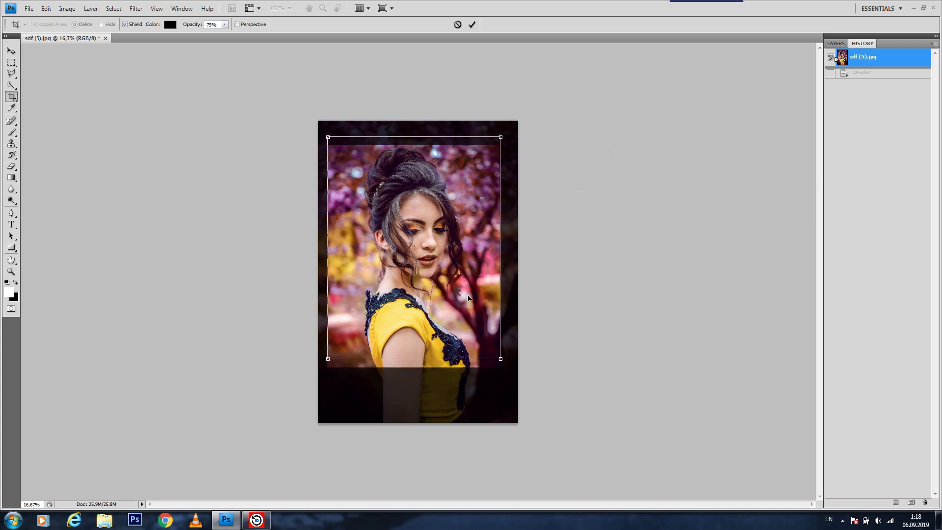
left_click(518, 195)
left_click(209, 107)
key("m")
key("ctrl+z")
left_click(736, 211)
key("ctrl+a")
Let the action finish generating the eight-photo sheet captioned 'rose editor'.
left_click(743, 217)
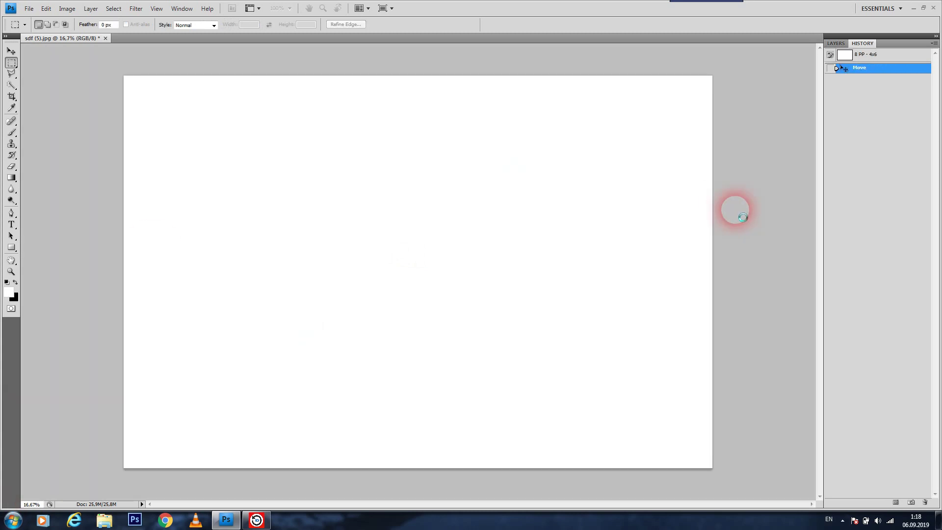
left_click(313, 96)
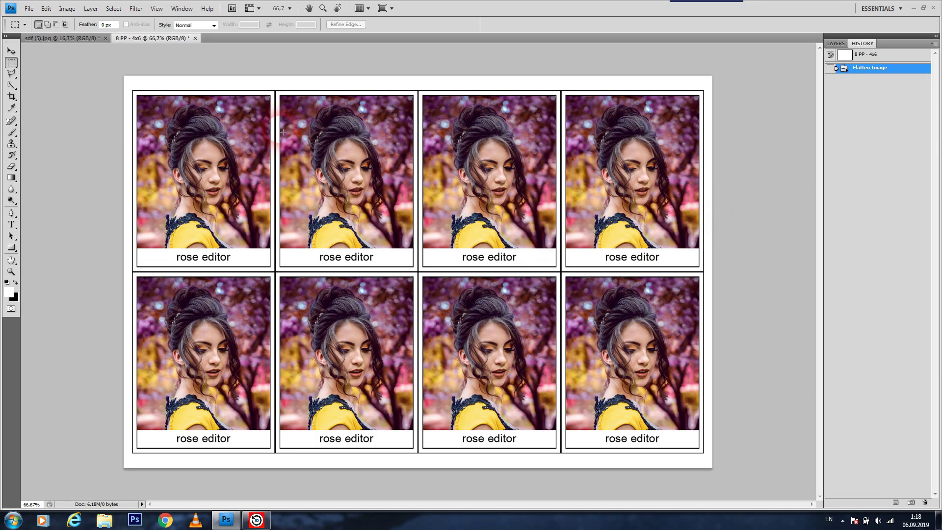
left_click(122, 84)
left_click(804, 79)
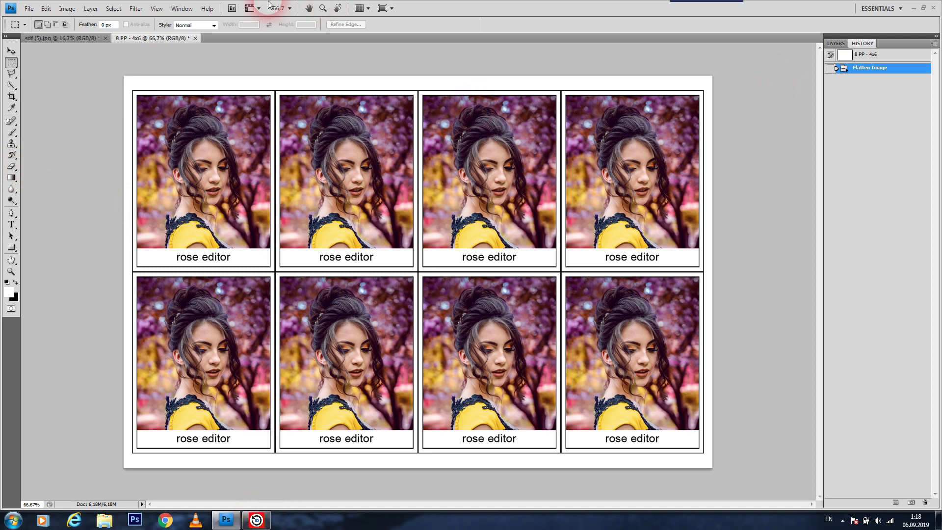
Close the 8 PP - 4x6 sheet without saving and restore the sdf (5).jpg History snapshot.
left_click(194, 38)
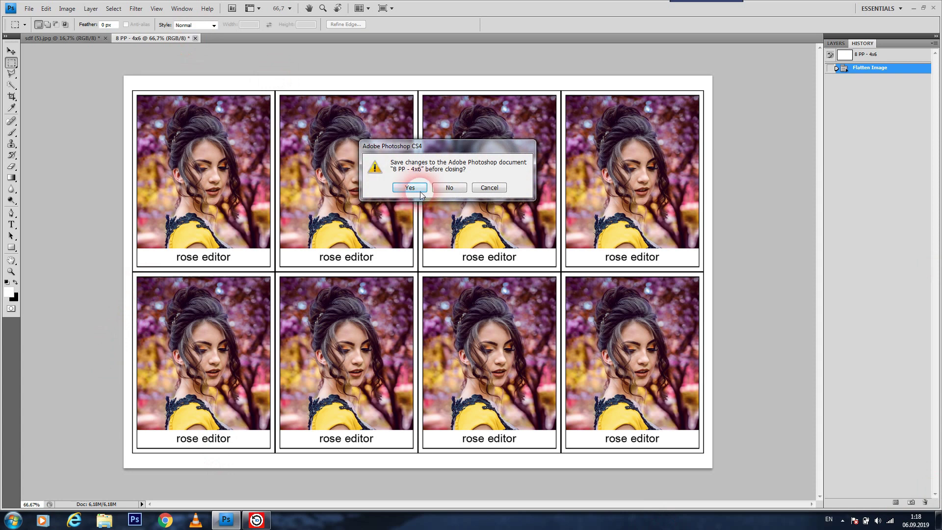
left_click(440, 188)
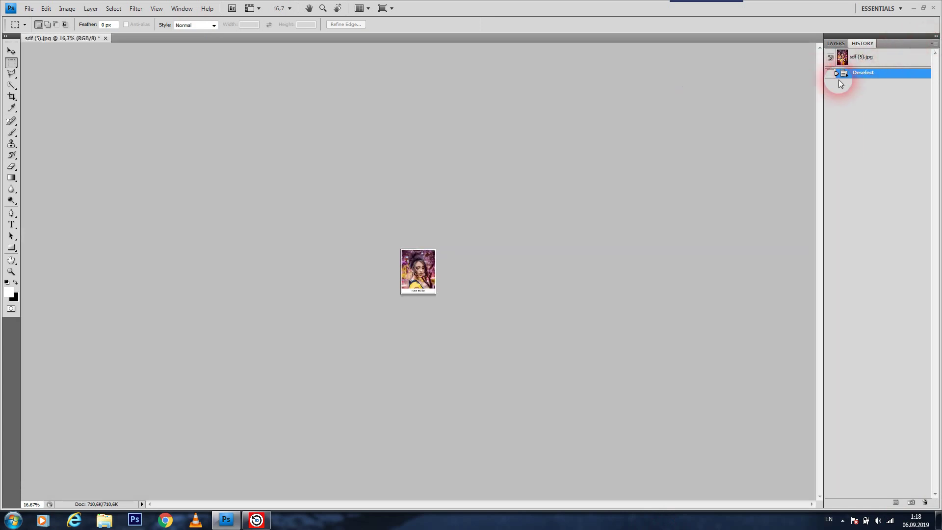
double_click(841, 57)
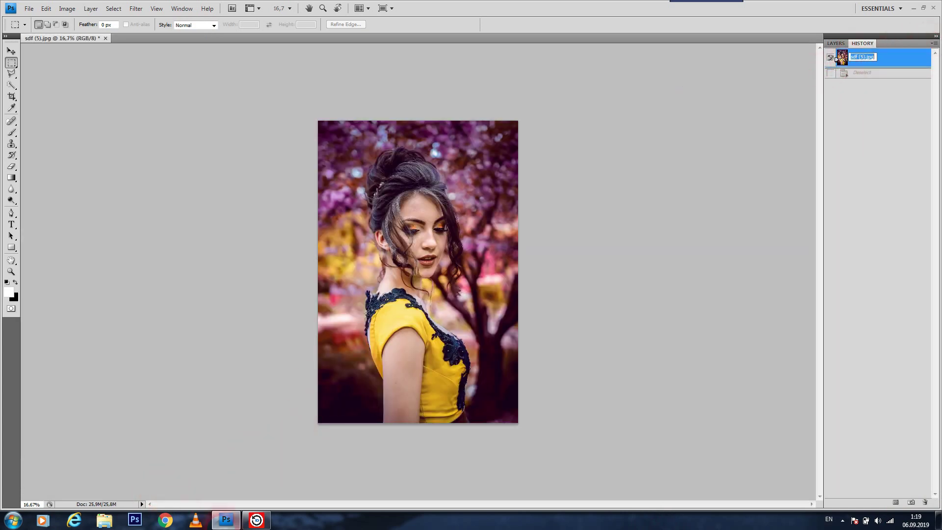
Launch Allin1 Passport from the taskbar and start the 8PP Name-Date sheet.
left_click(256, 520)
left_click(679, 373)
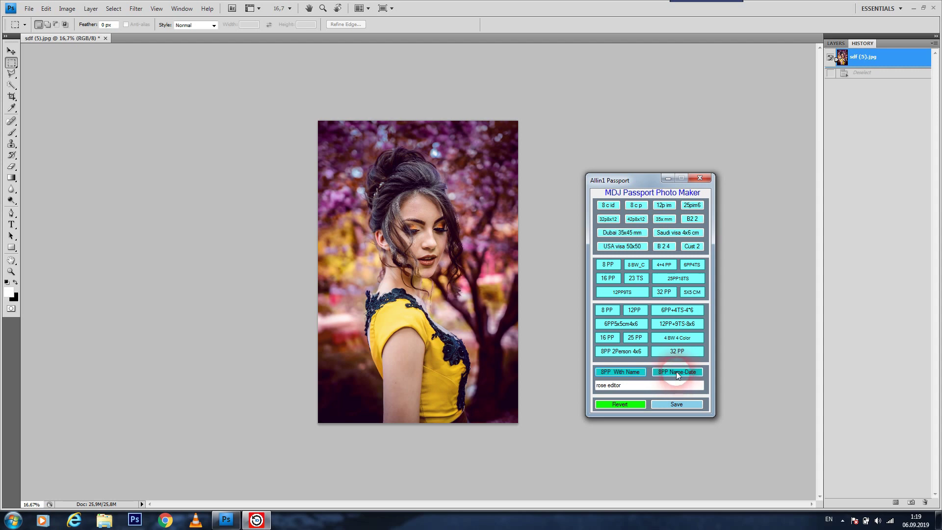
left_click(676, 372)
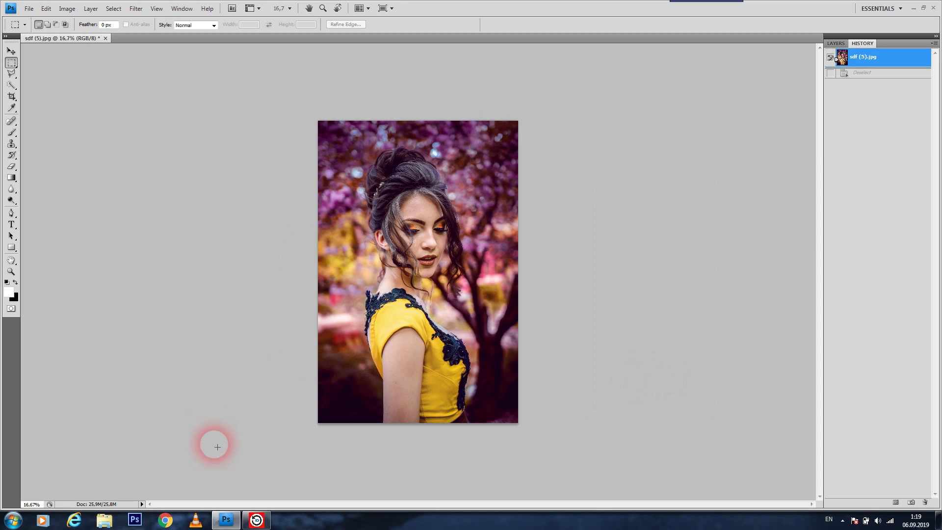
left_click(257, 519)
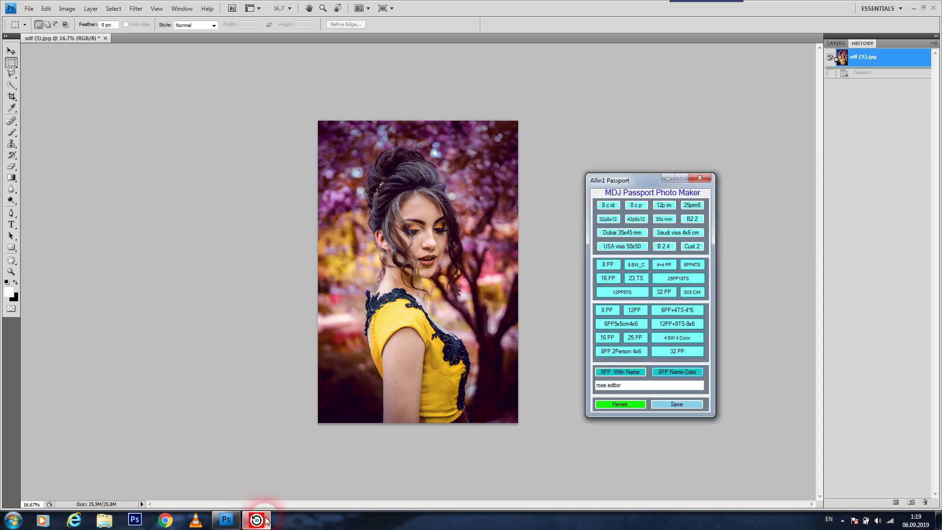
left_click(700, 376)
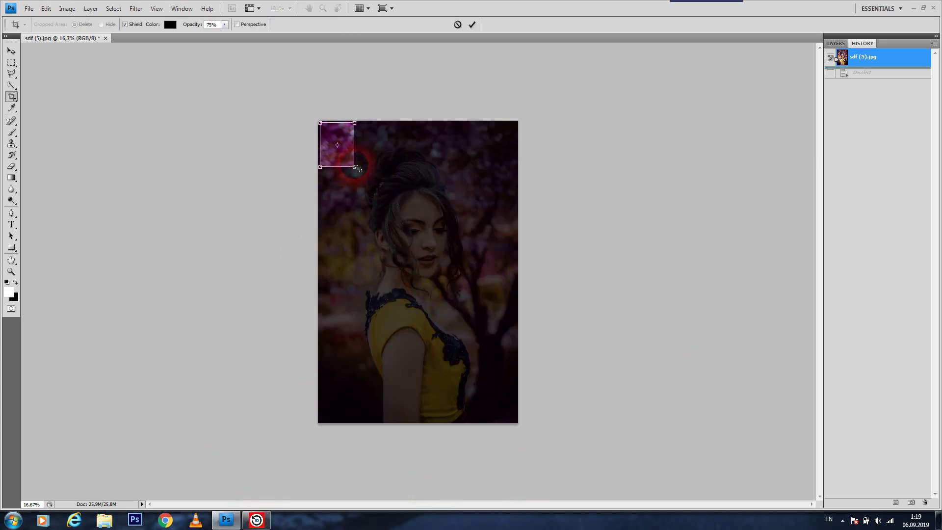
Draw the crop box over most of the photo, excluding the bottom strip, and nudge it into place.
left_click_drag(368, 202, 463, 389)
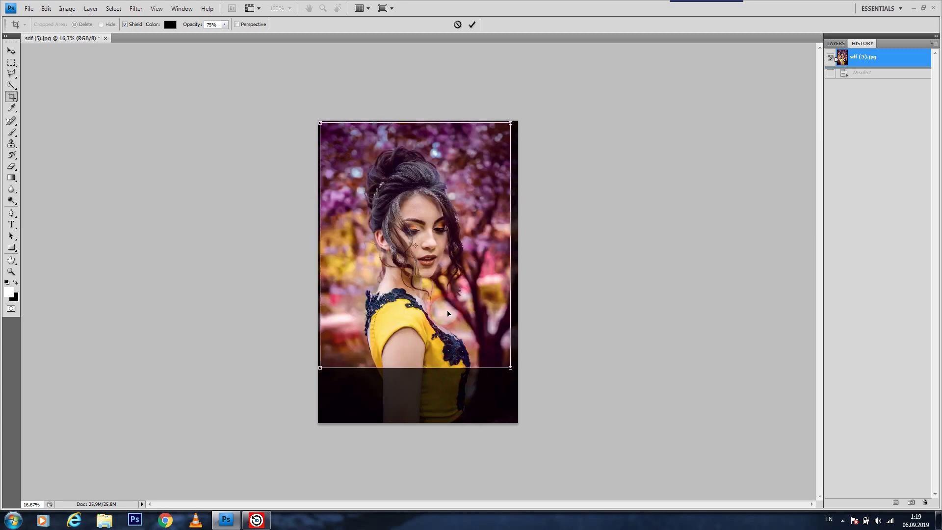
left_click_drag(451, 313, 451, 326)
key("Down")
key("Down")
key("Down")
key("Down")
key("Down")
key("Right")
key("Right")
key("Right")
key("Right")
key("Right")
key("Right")
key("Right")
key("Right")
key("Right")
key("Right")
key("Right")
key("Up")
key("Up")
key("Up")
key("Up")
key("Up")
key("Up")
key("Up")
key("Up")
key("Left")
key("Left")
key("Left")
key("Left")
key("Left")
key("Left")
key("Left")
key("Left")
key("Left")
key("Left")
key("Left")
key("Left")
key("Left")
key("Left")
key("Left")
key("Left")
key("Left")
key("Left")
key("Left")
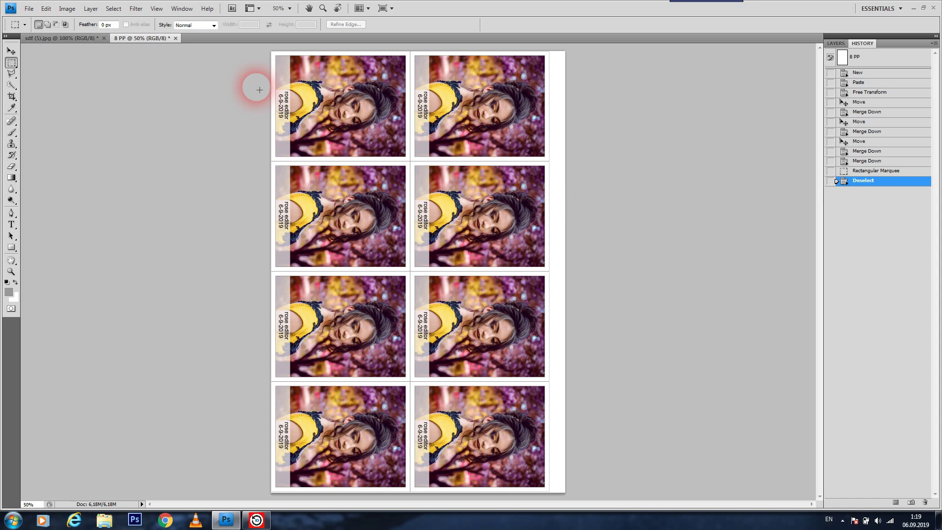
Minimize Photoshop and Allin1 Passport, then select and deselect the passport setup archive icon.
left_click(913, 10)
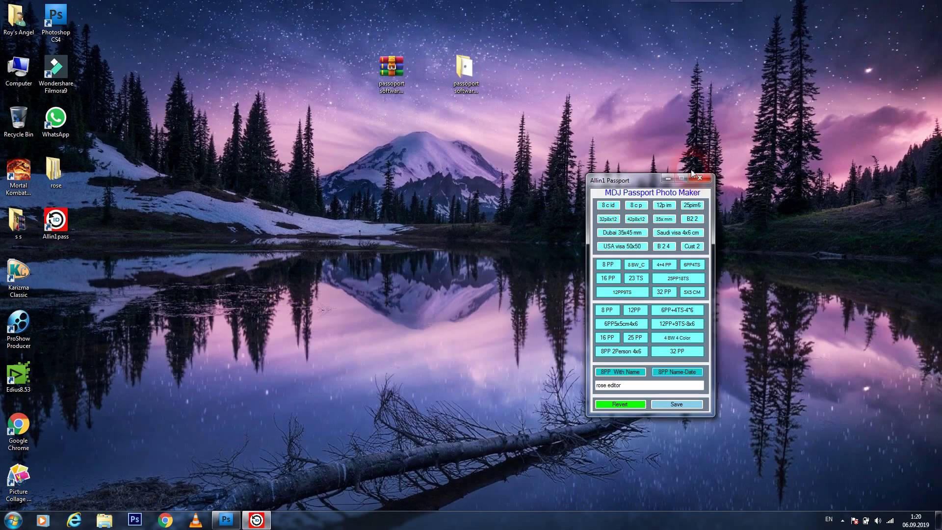
left_click(670, 178)
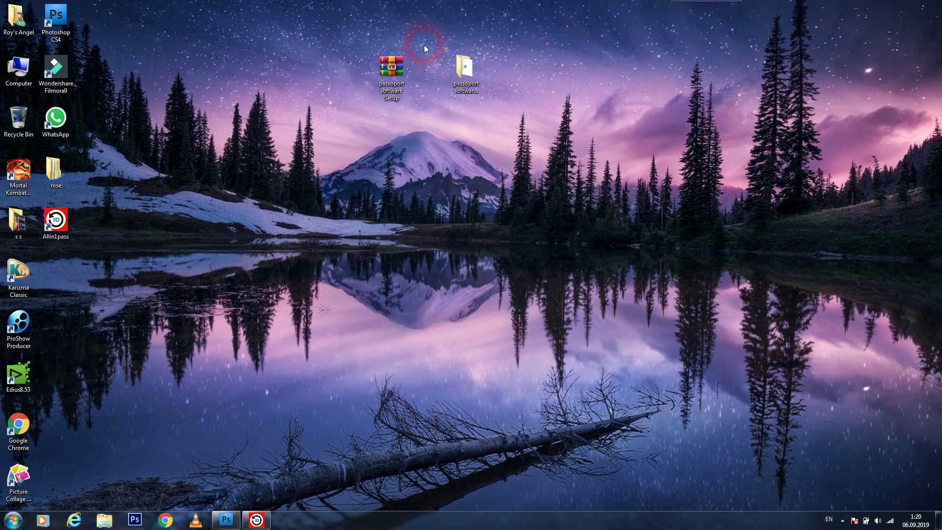
left_click_drag(423, 45, 357, 125)
left_click(331, 77)
left_click_drag(426, 37, 354, 116)
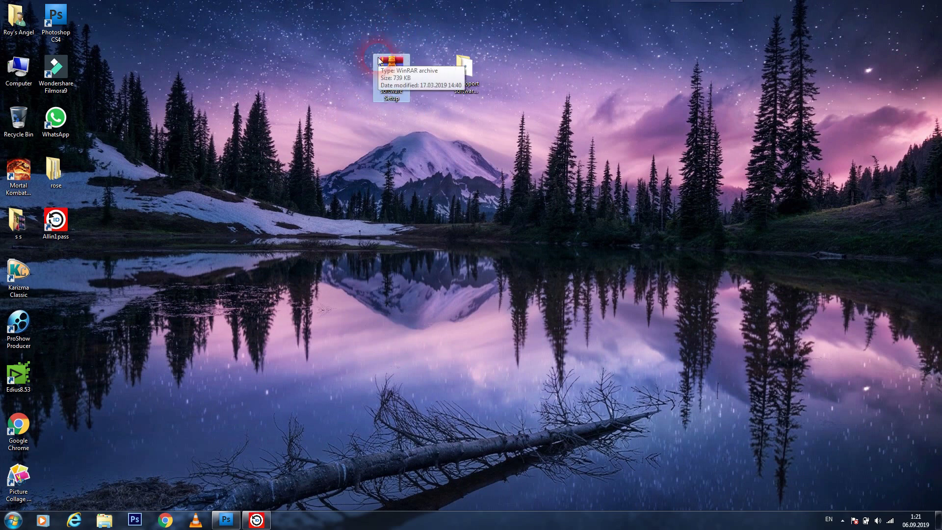
left_click(513, 19)
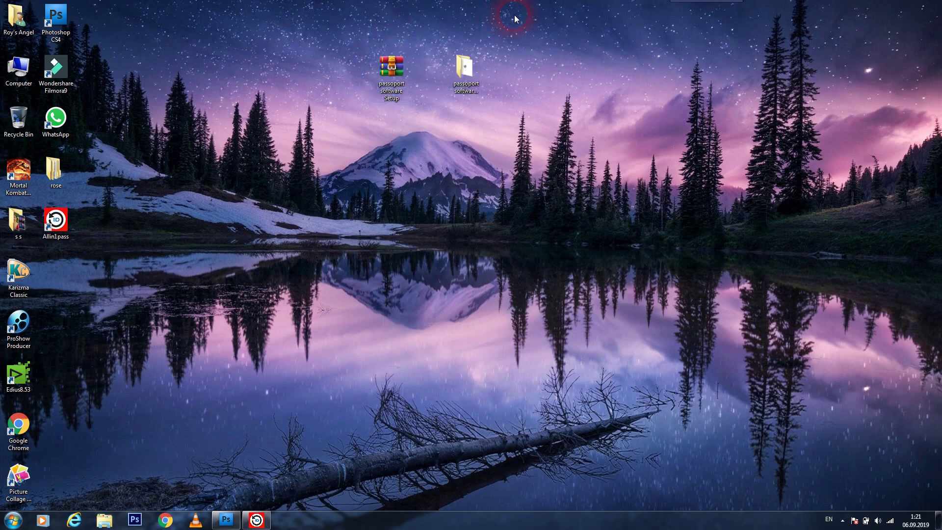